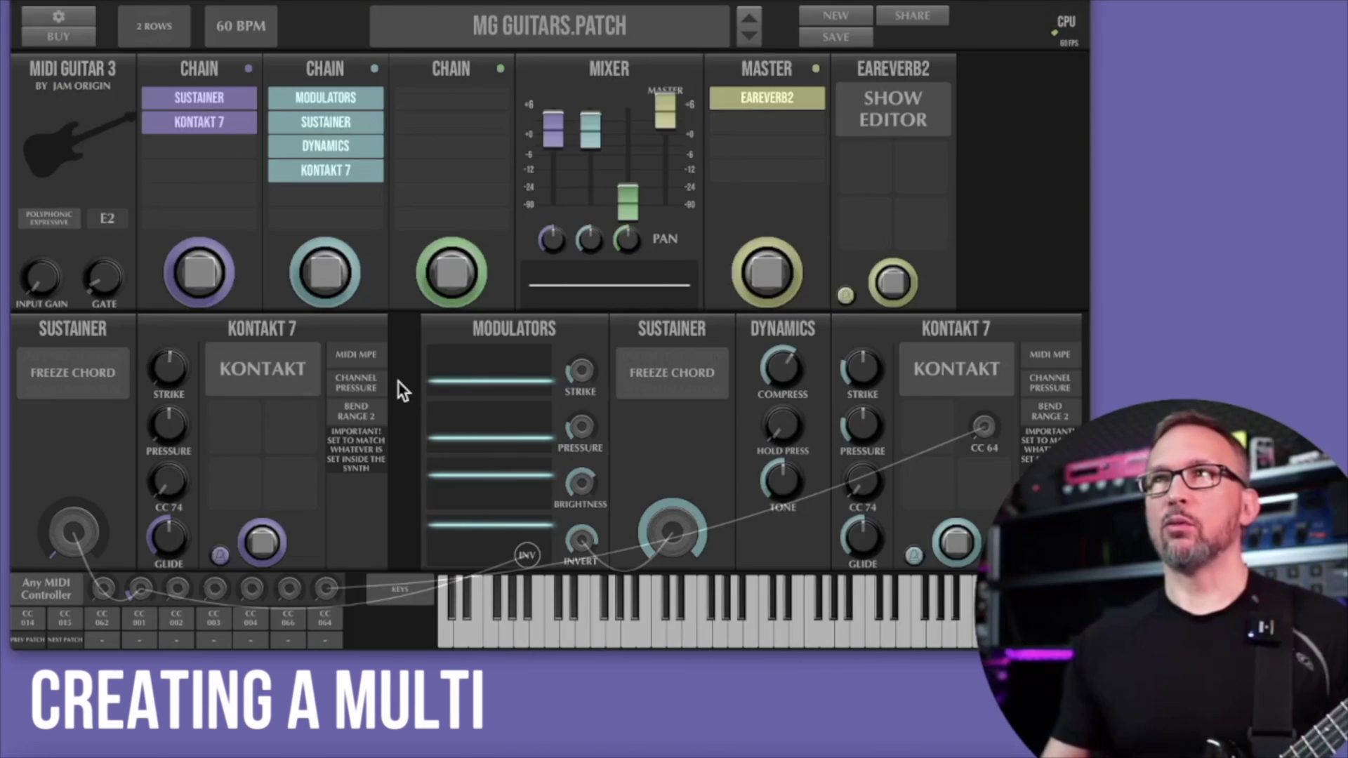
Add Kontakt 7 to the third chain and load 'a - MG Soft Acoustic Guitar' from Soft Acoustic Guitar Instruments.
{"action": "left_click", "coordinate": [442, 146]}
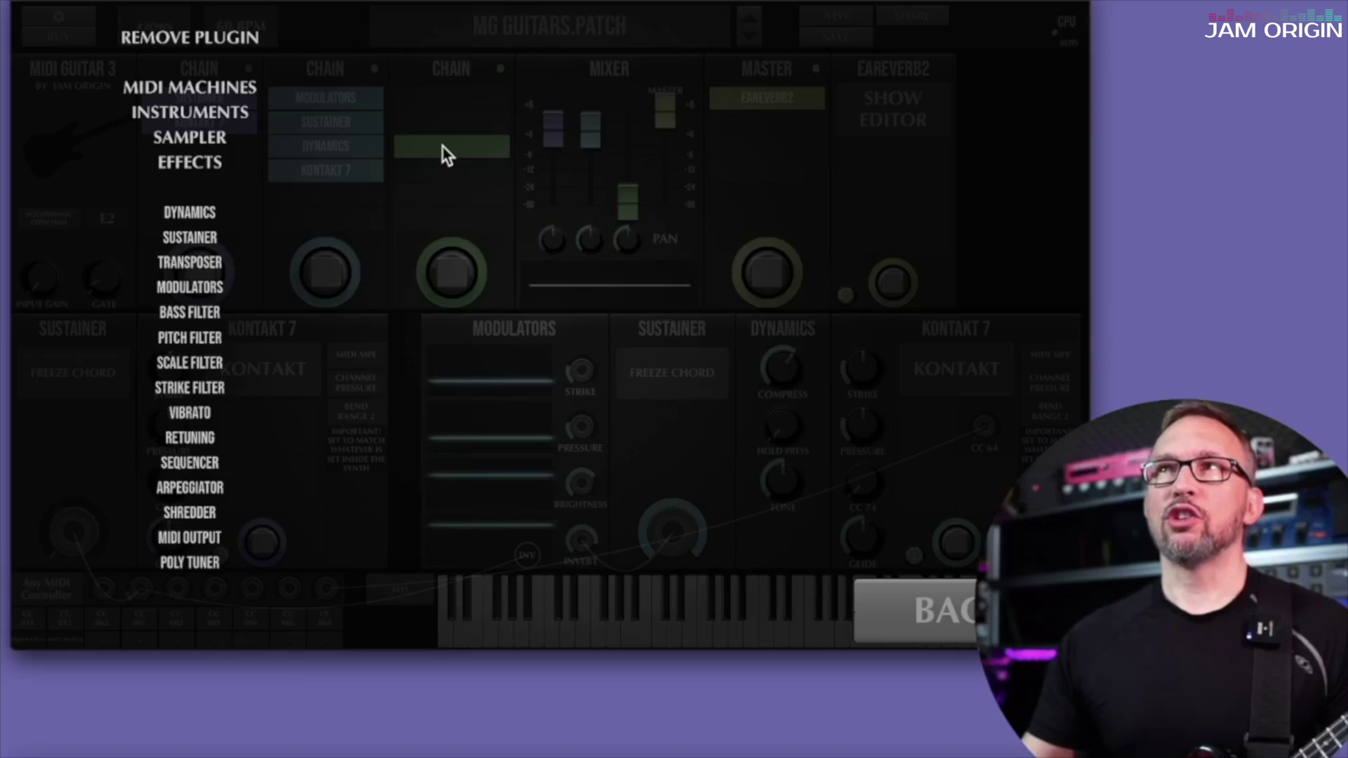
{"action": "mouse_move", "coordinate": [234, 112]}
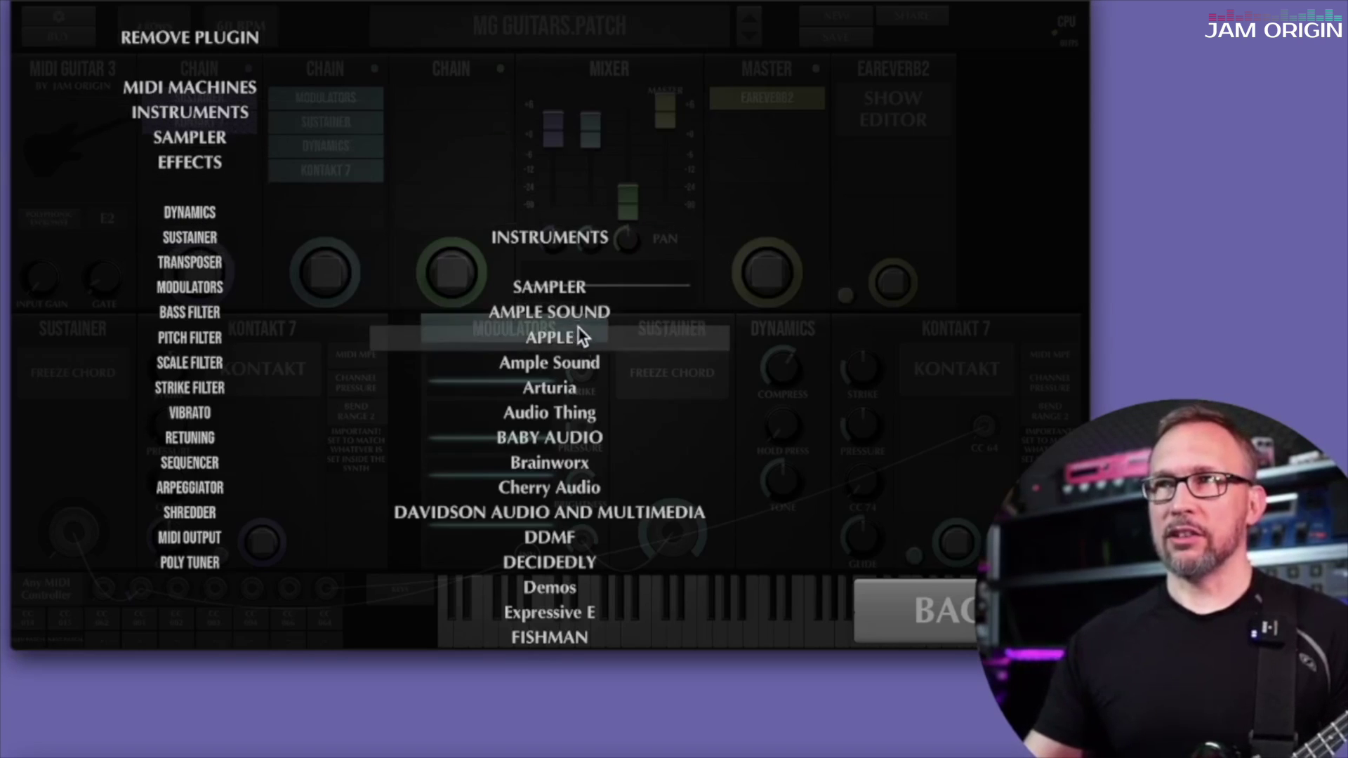
{"action": "mouse_move", "coordinate": [593, 562]}
{"action": "left_click", "coordinate": [904, 374]}
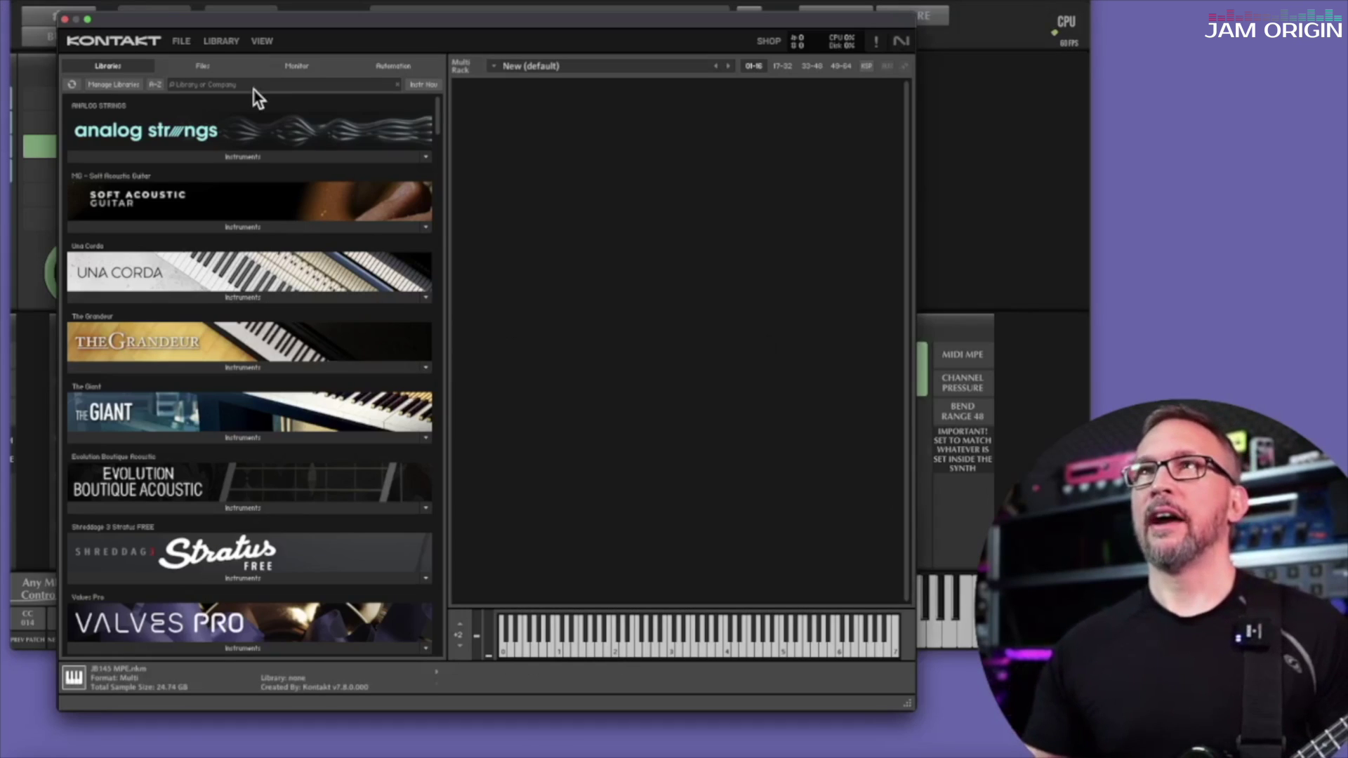
{"action": "left_click", "coordinate": [123, 227]}
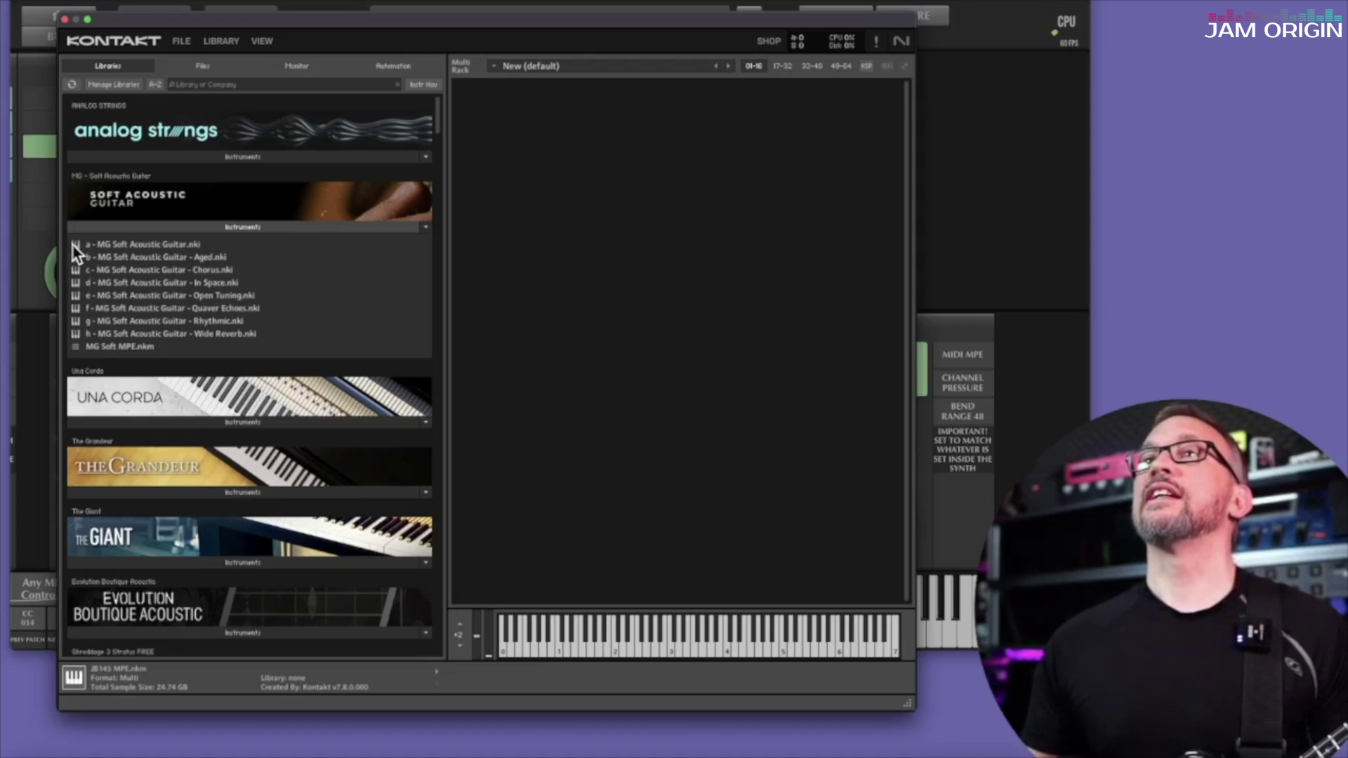
{"action": "double_click", "coordinate": [73, 245]}
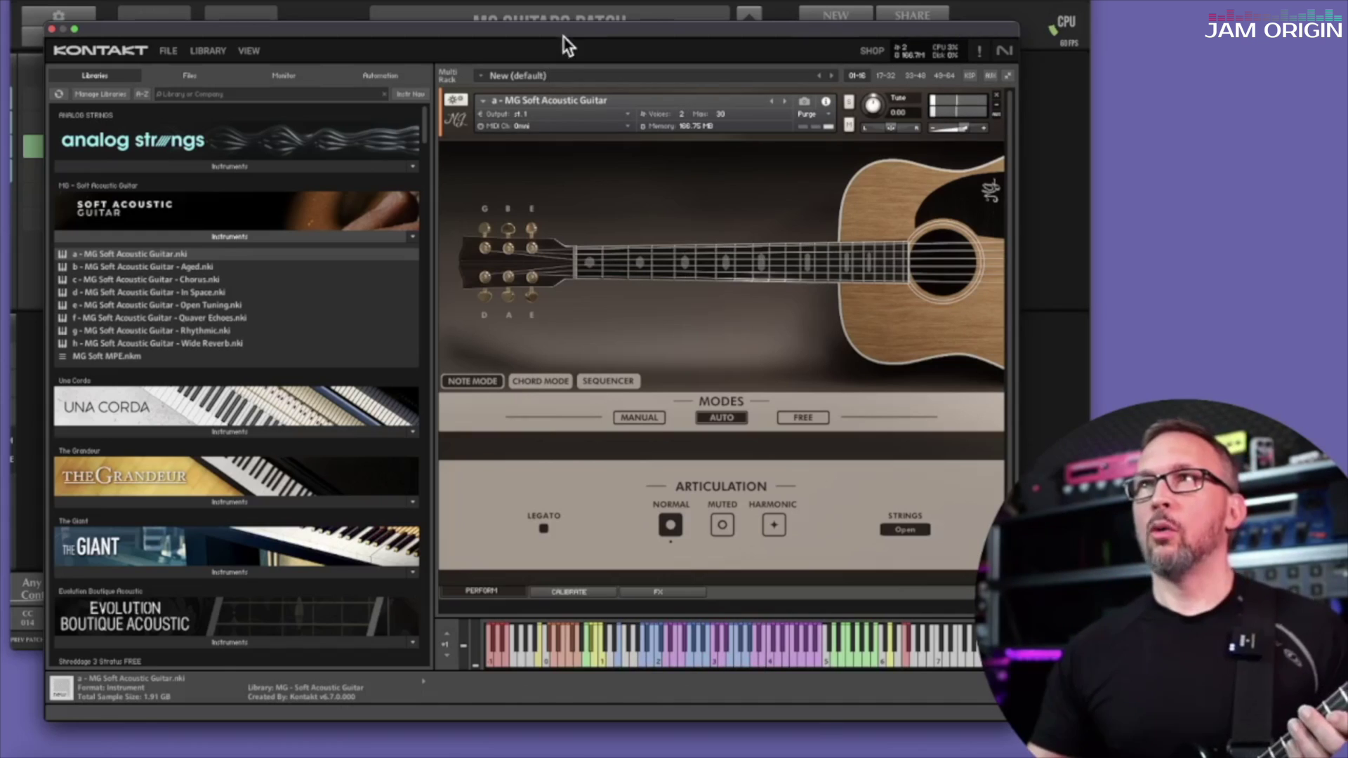
{"action": "left_click_drag", "start_coordinate": [563, 36], "coordinate": [354, 74]}
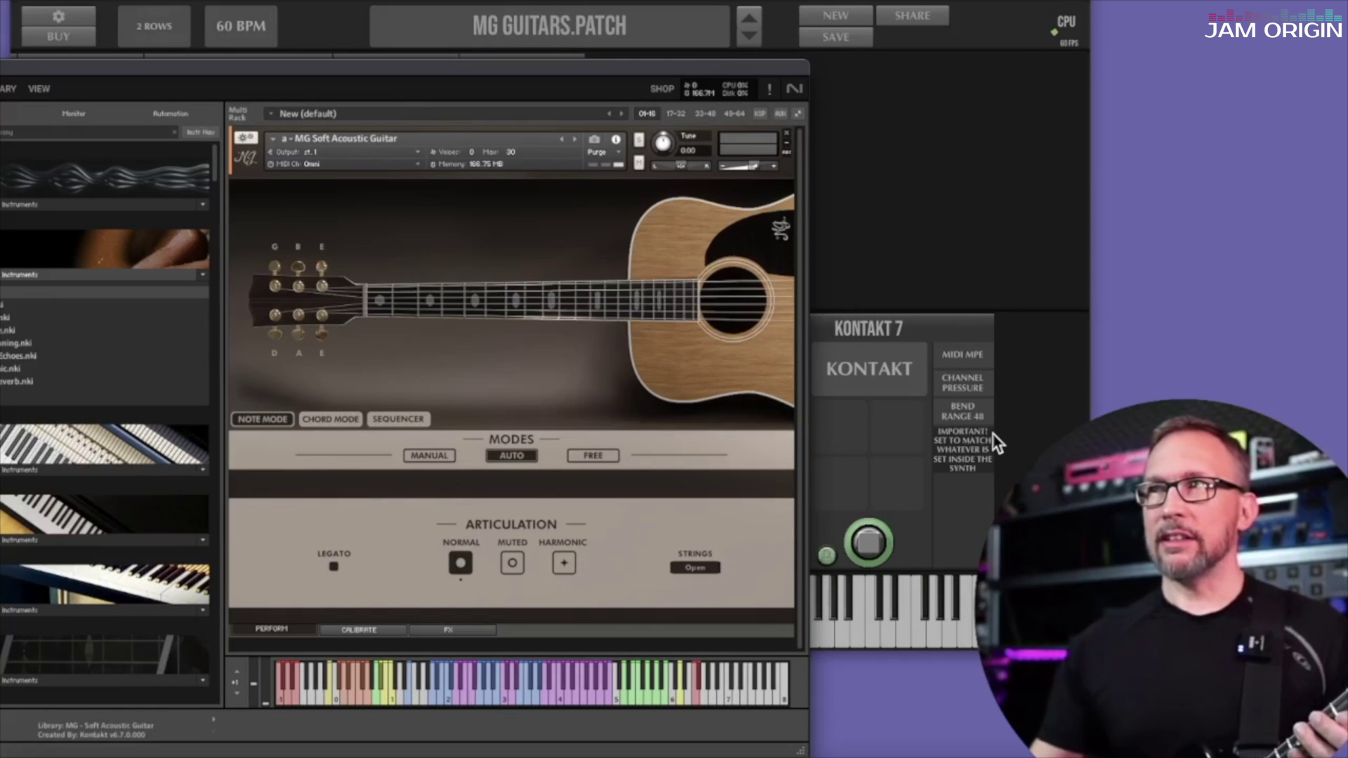
Enable BEND RANGE 48 on the new Kontakt 7 slot, then bring the Kontakt window forward again.
{"action": "left_click", "coordinate": [971, 411]}
{"action": "left_click", "coordinate": [970, 413]}
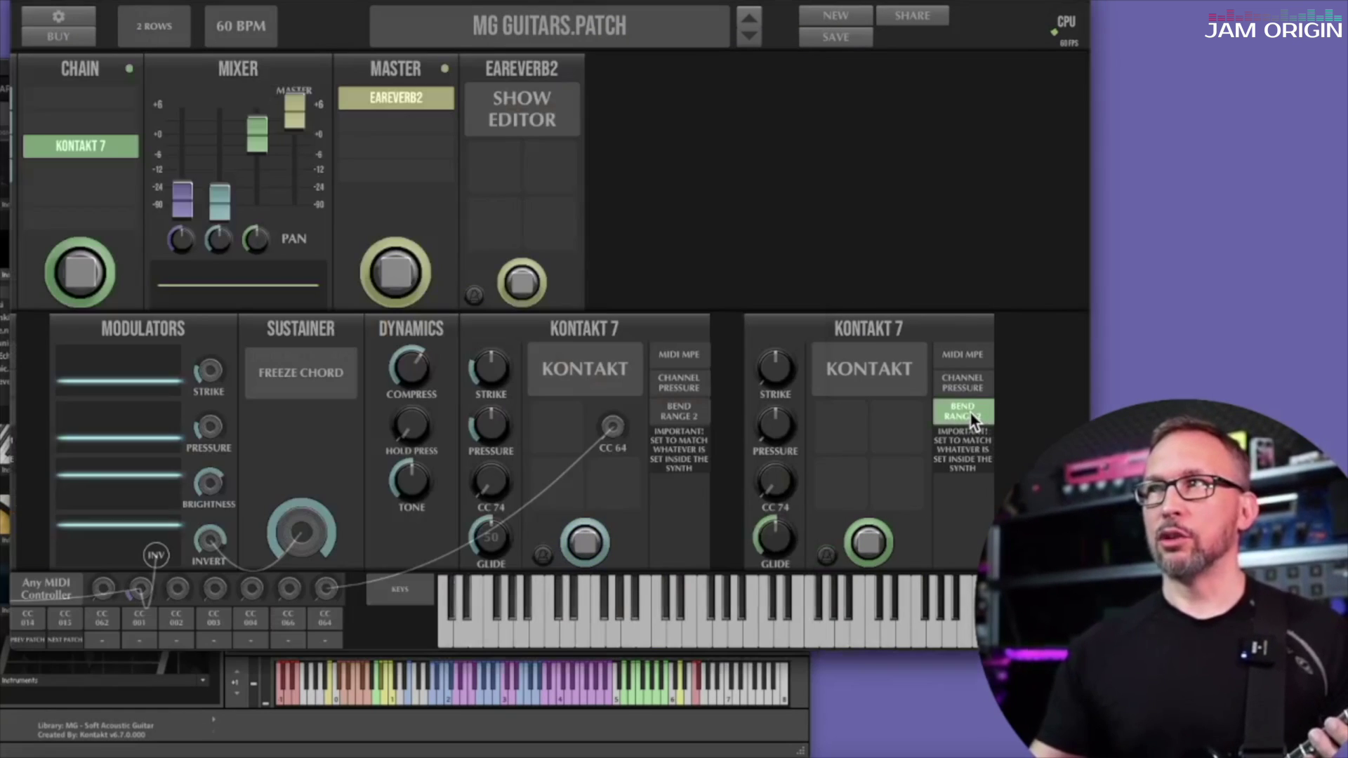
{"action": "left_click", "coordinate": [390, 713]}
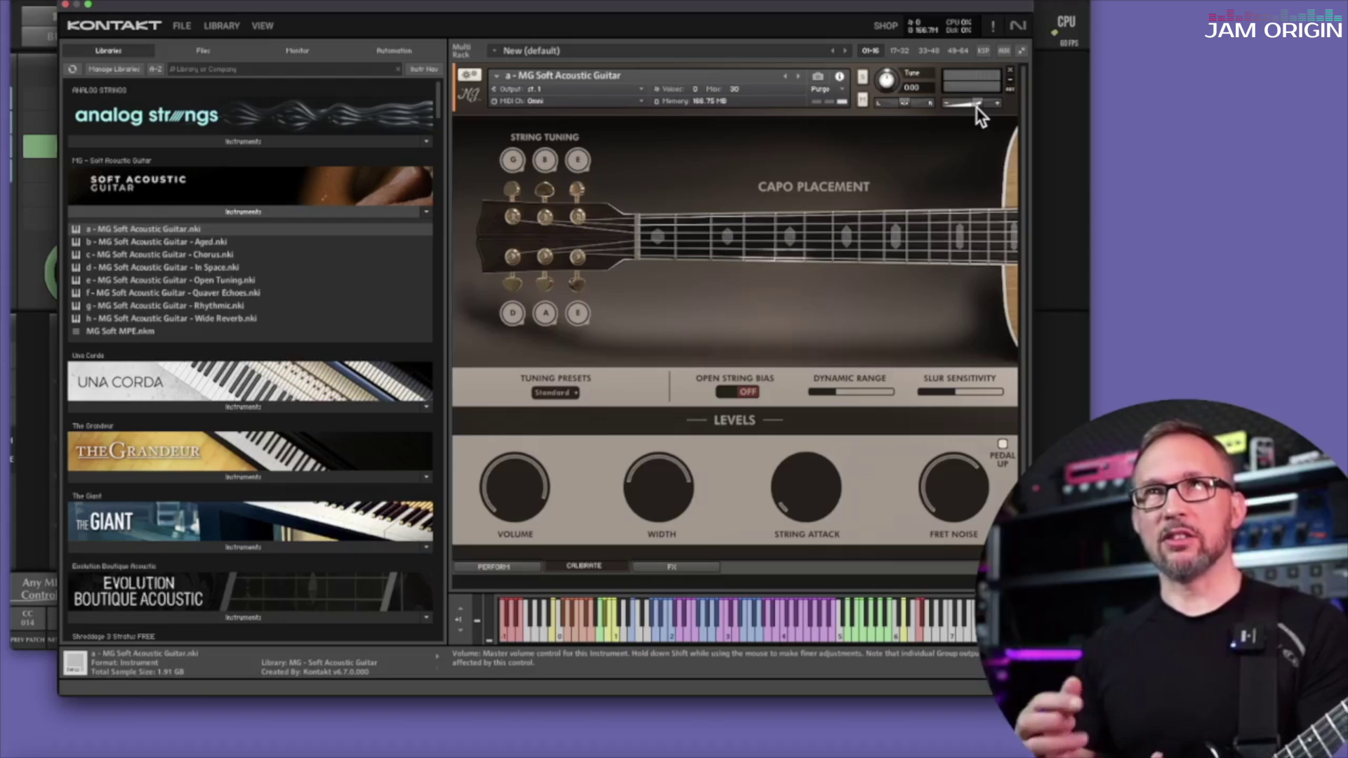
Save the loaded instrument as 'a - MG Soft Acoustic Guitar template'.
{"action": "left_click", "coordinate": [182, 25]}
{"action": "mouse_move", "coordinate": [212, 113]}
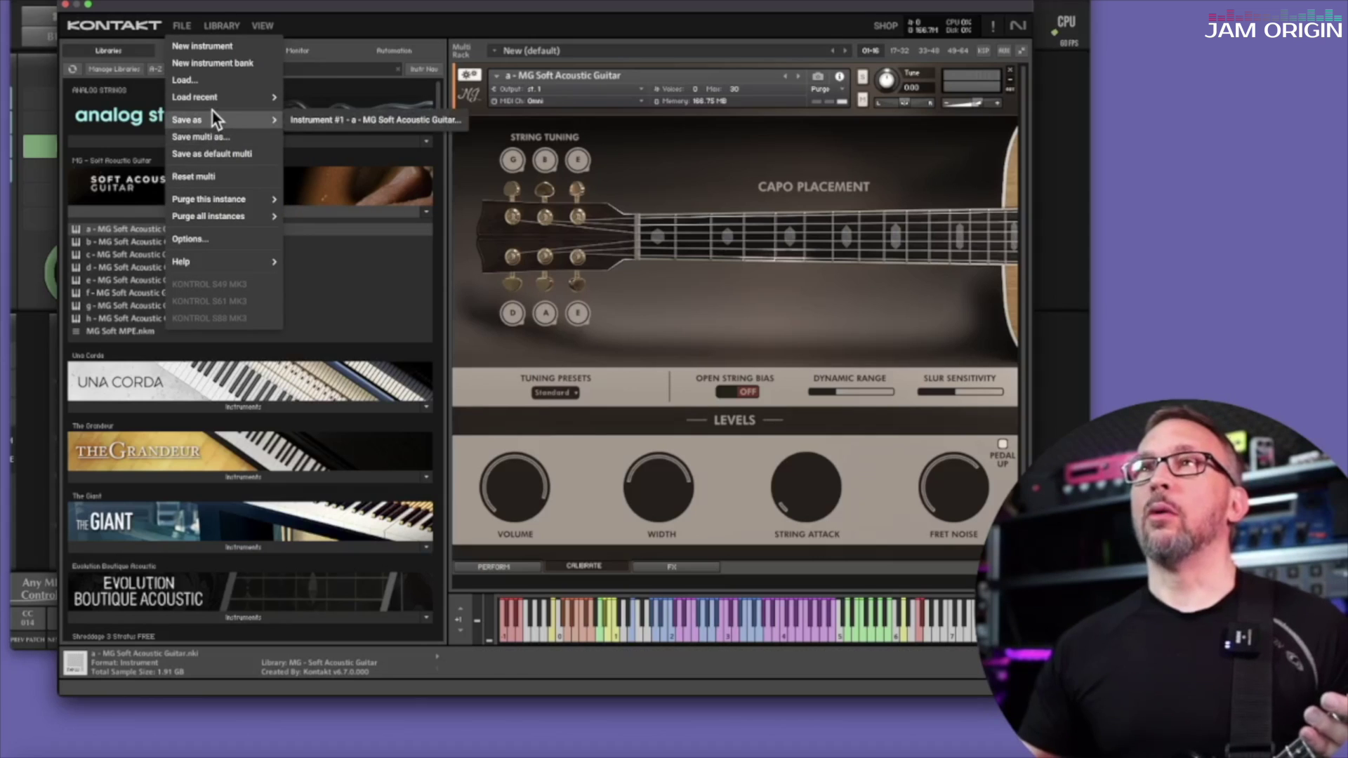
{"action": "left_click", "coordinate": [323, 121]}
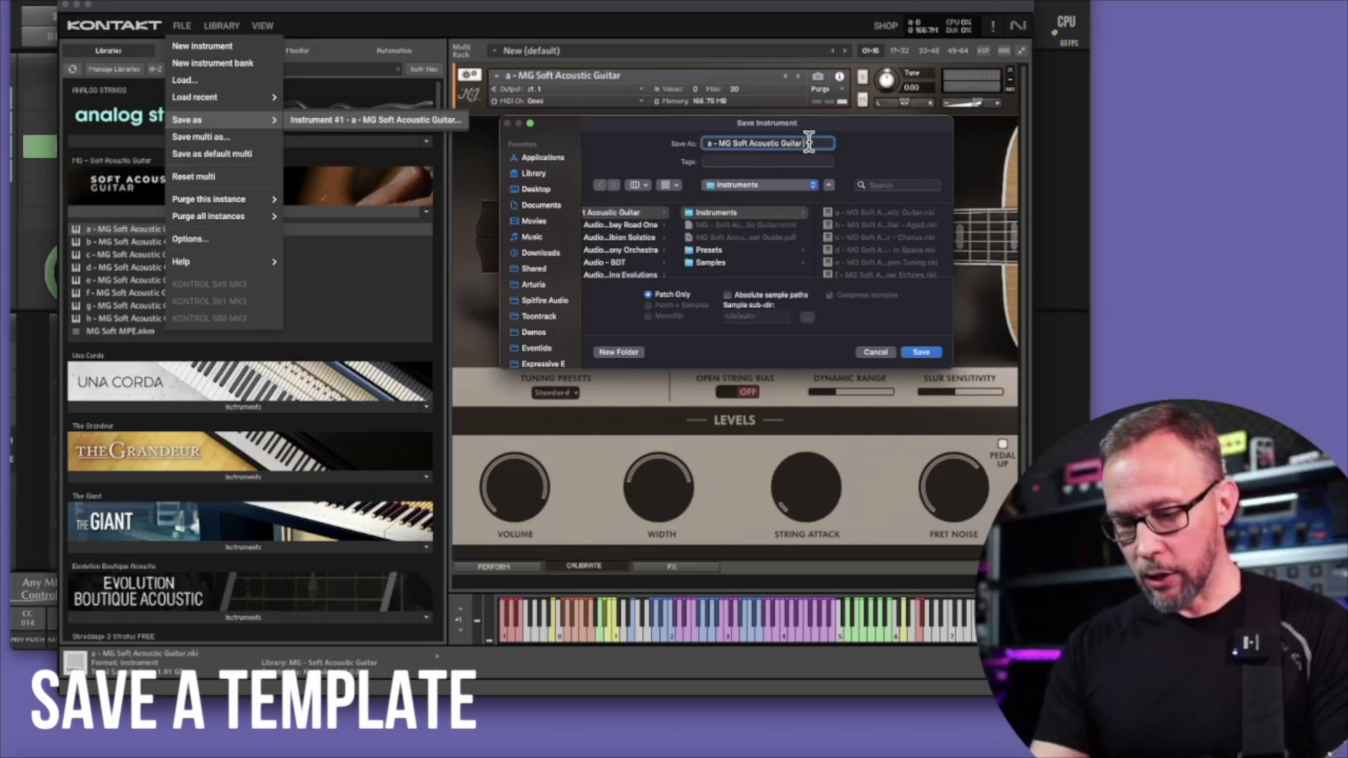
{"action": "type", "text": "template"}
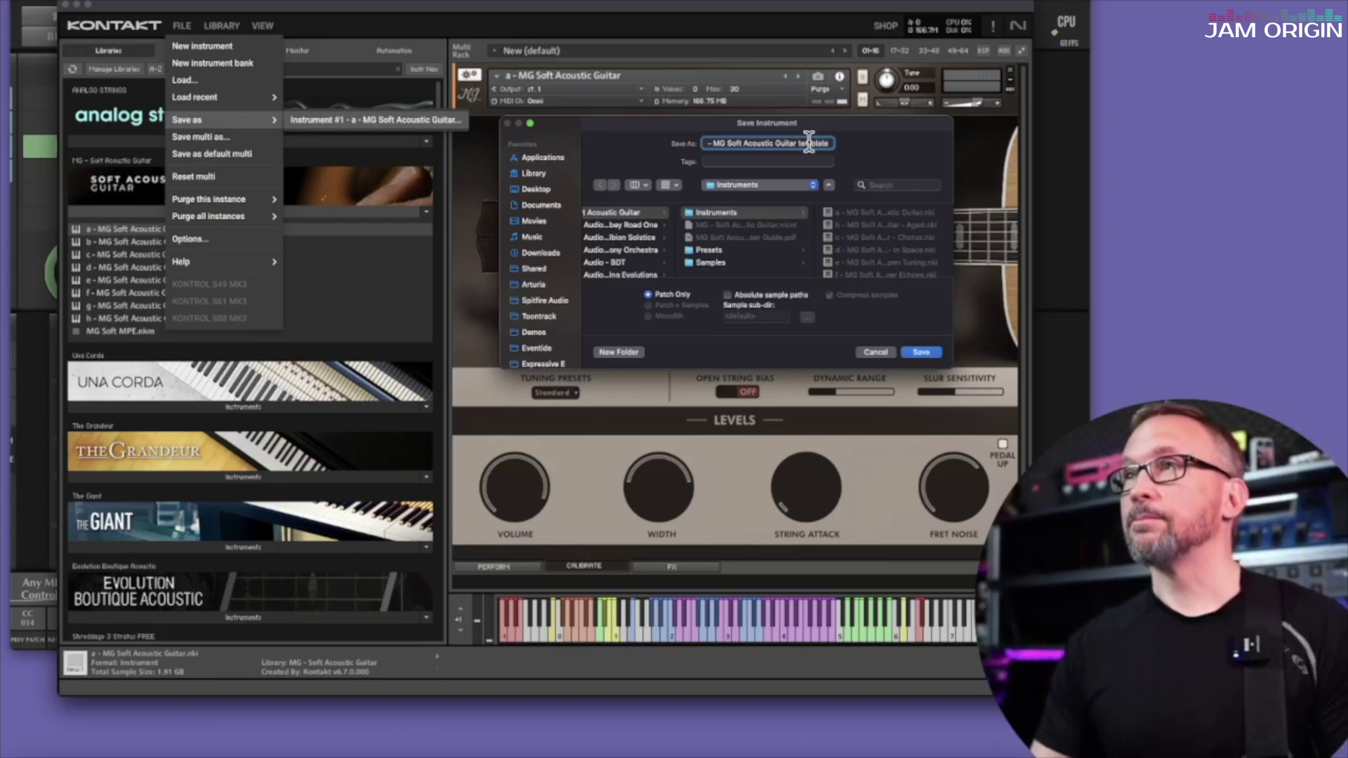
{"action": "key", "text": "Return"}
Refresh the library so the template appears under Soft Acoustic Guitar Instruments, then empty the rack.
{"action": "left_click", "coordinate": [71, 68]}
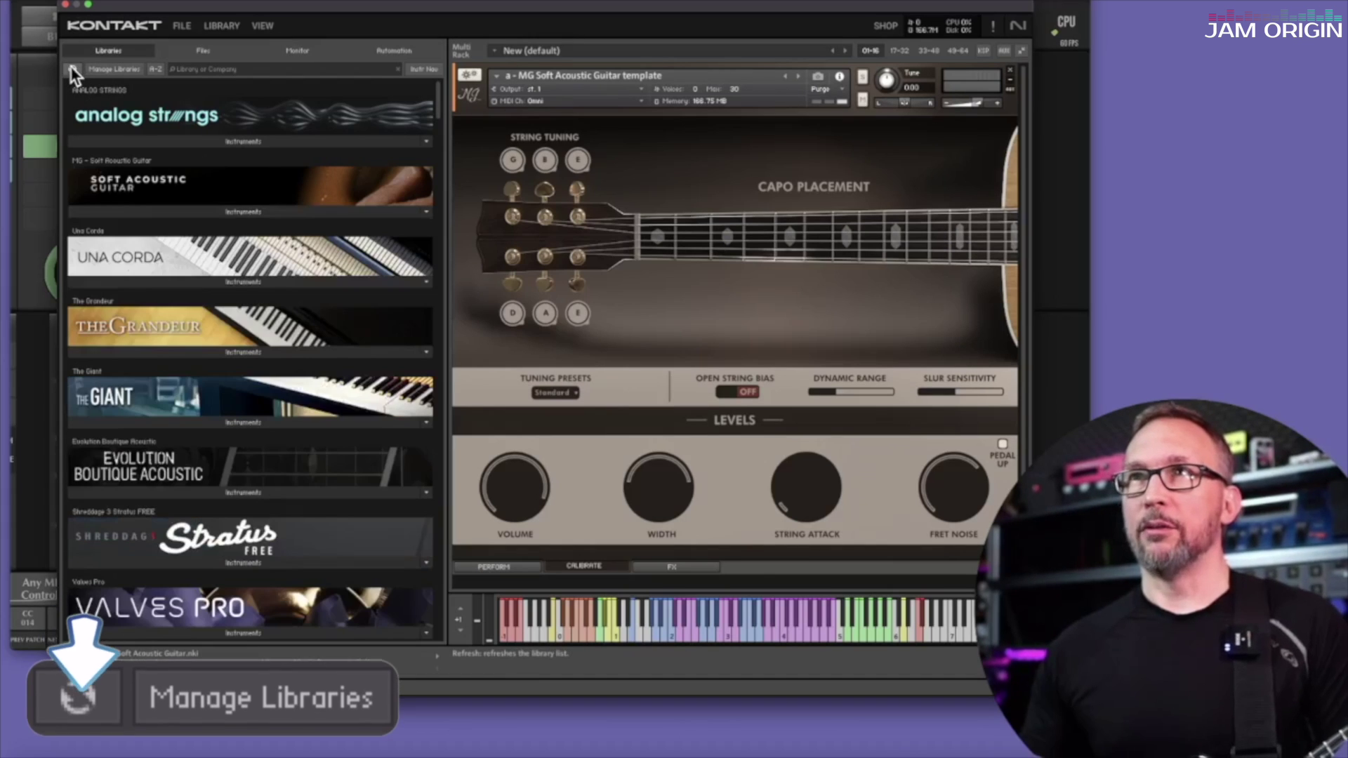
{"action": "left_click", "coordinate": [145, 209]}
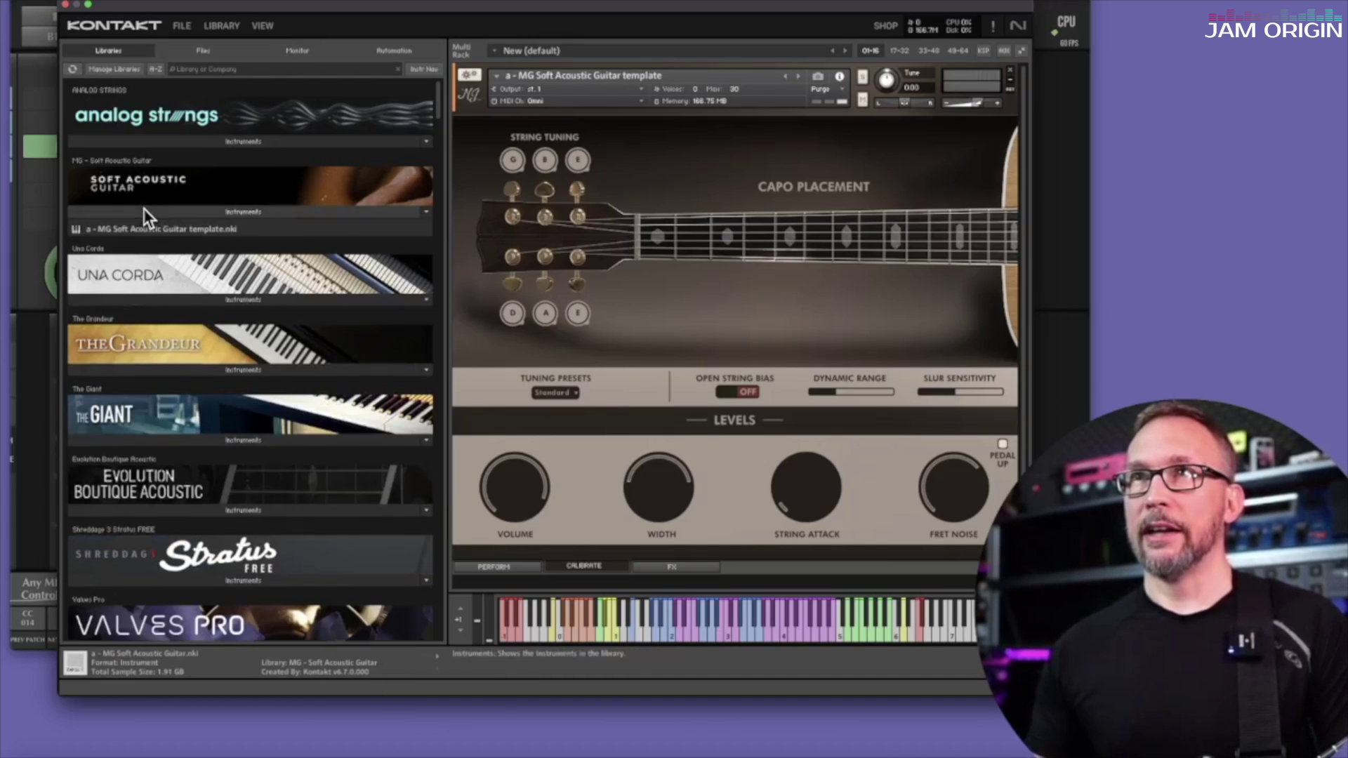
{"action": "key", "text": "Delete"}
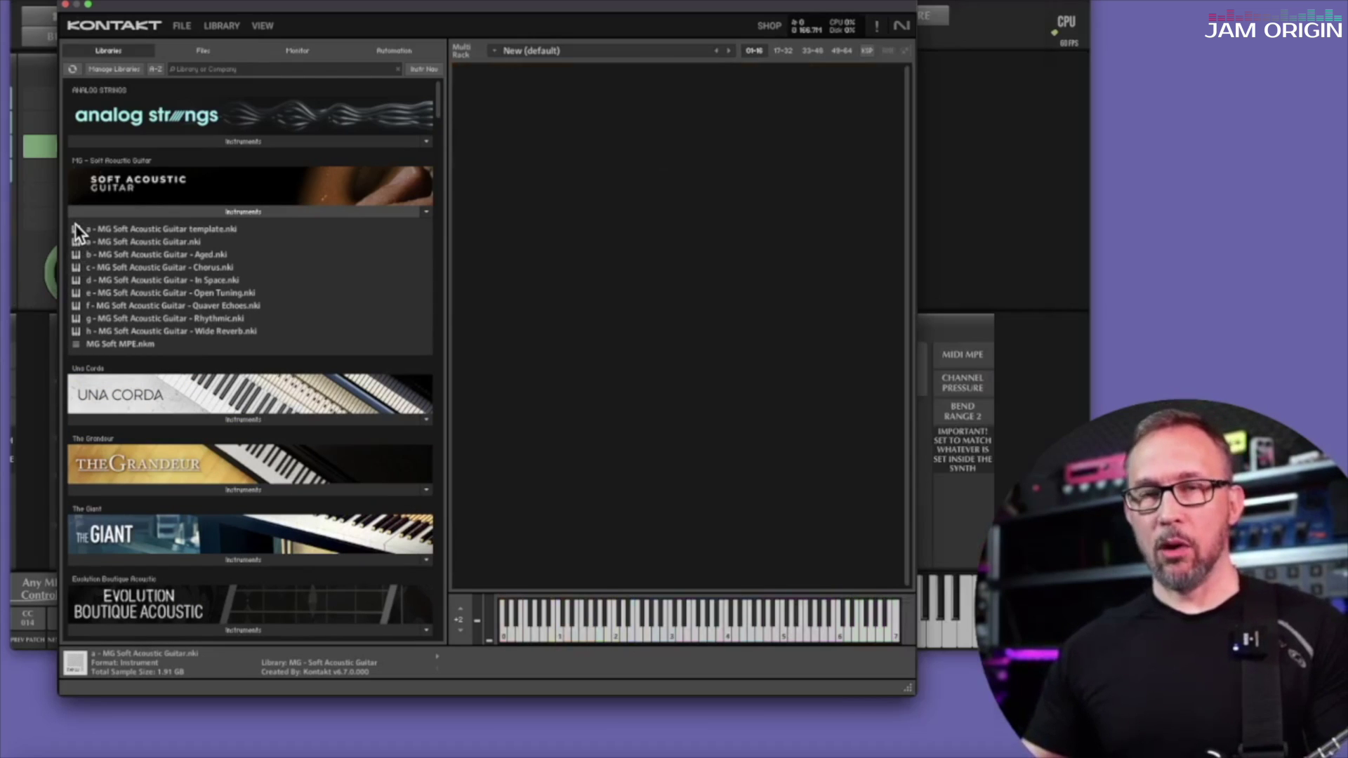
Load six copies of the MG Soft Acoustic Guitar template into the rack, then re-expand the first copy.
{"action": "left_click_drag", "start_coordinate": [74, 225], "coordinate": [870, 174]}
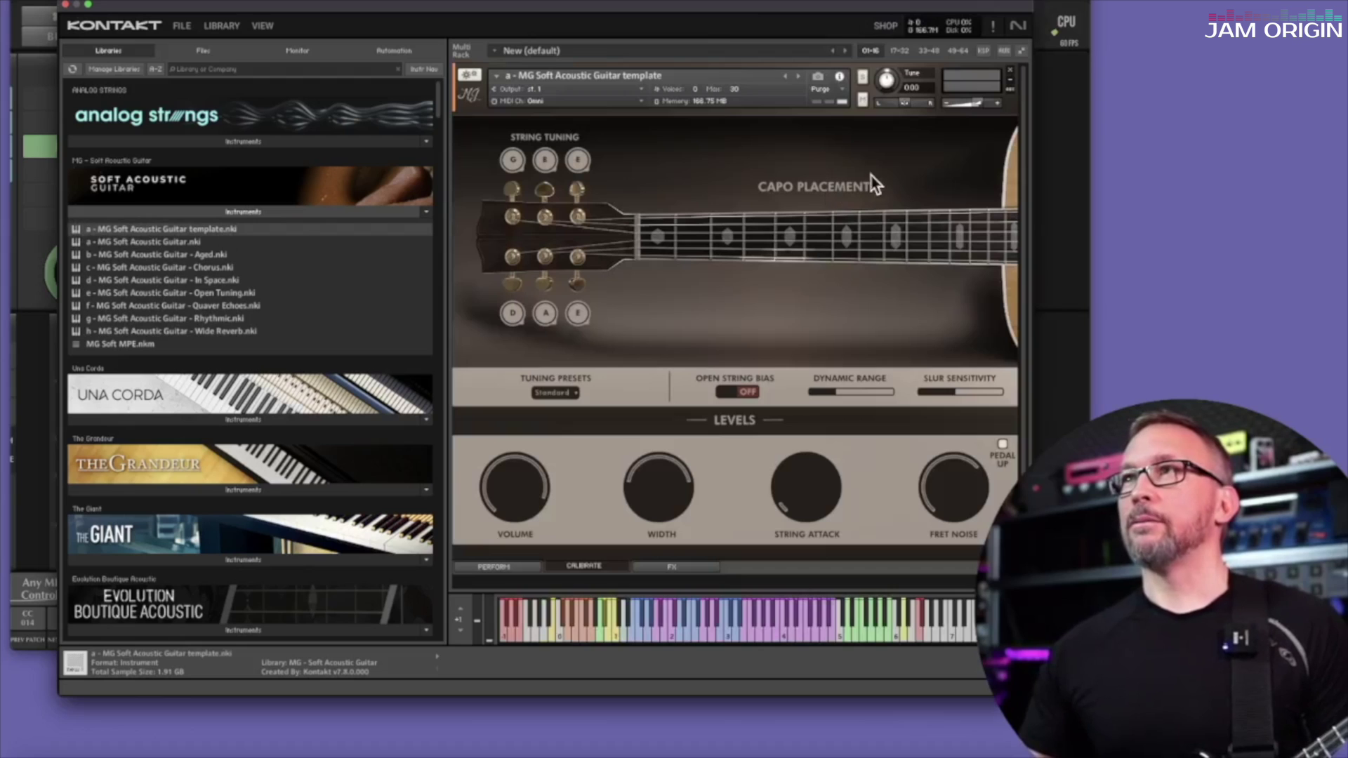
{"action": "left_click", "coordinate": [1010, 83]}
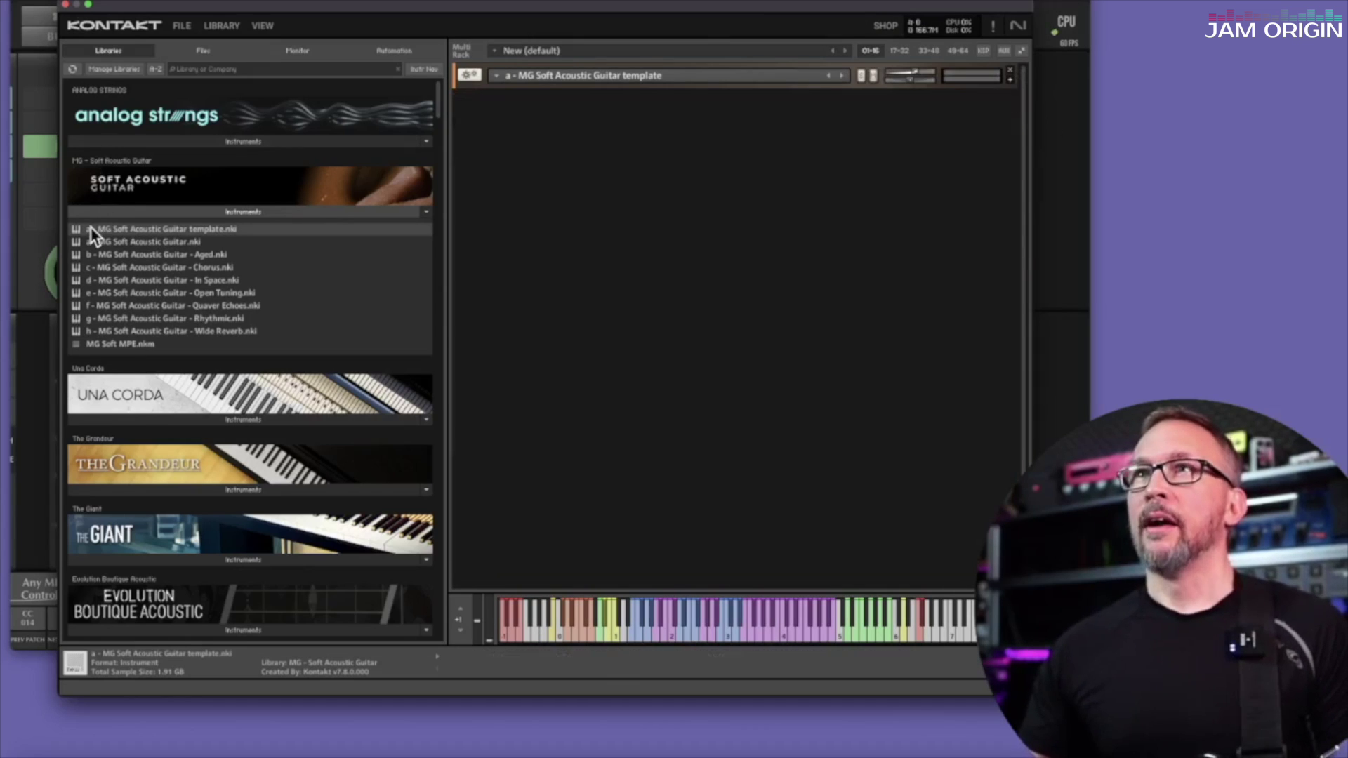
{"action": "left_click_drag", "start_coordinate": [309, 230], "coordinate": [484, 242]}
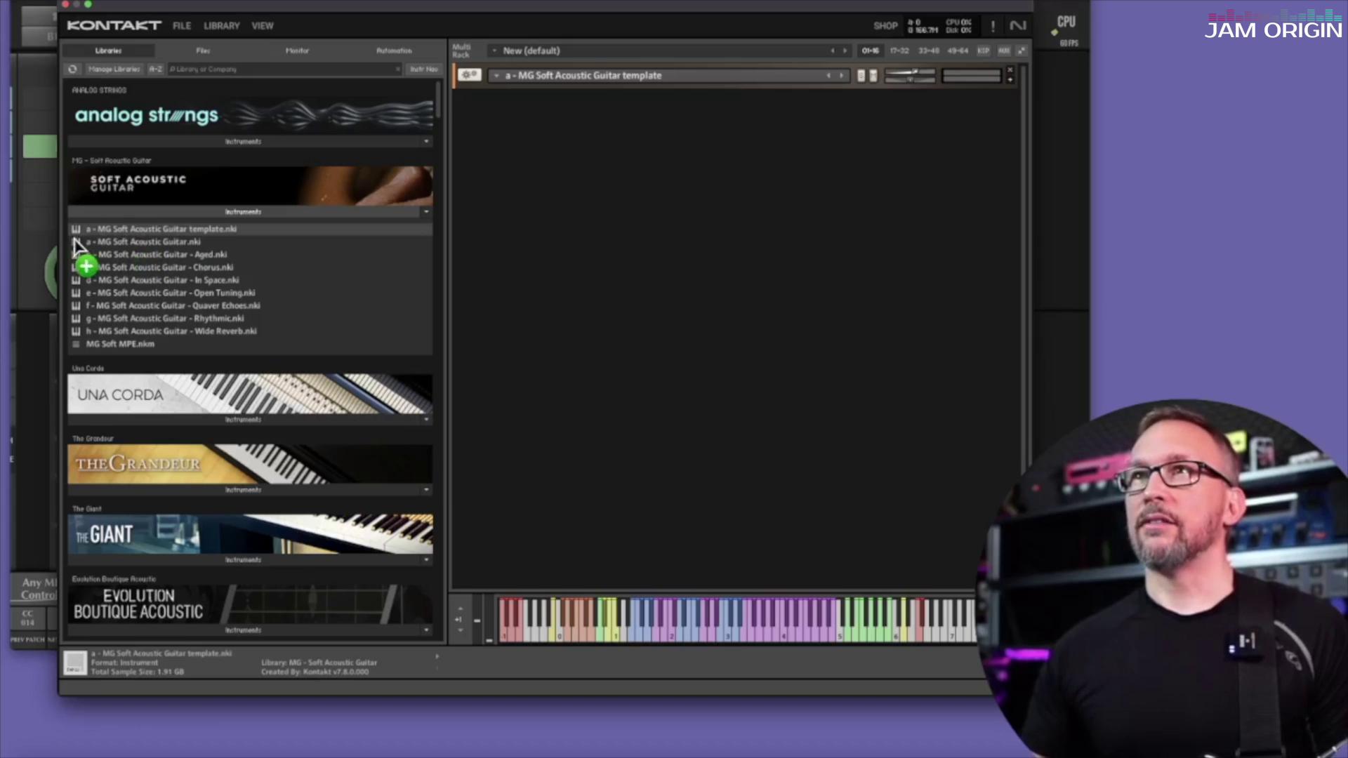
{"action": "left_click_drag", "start_coordinate": [125, 230], "coordinate": [617, 265]}
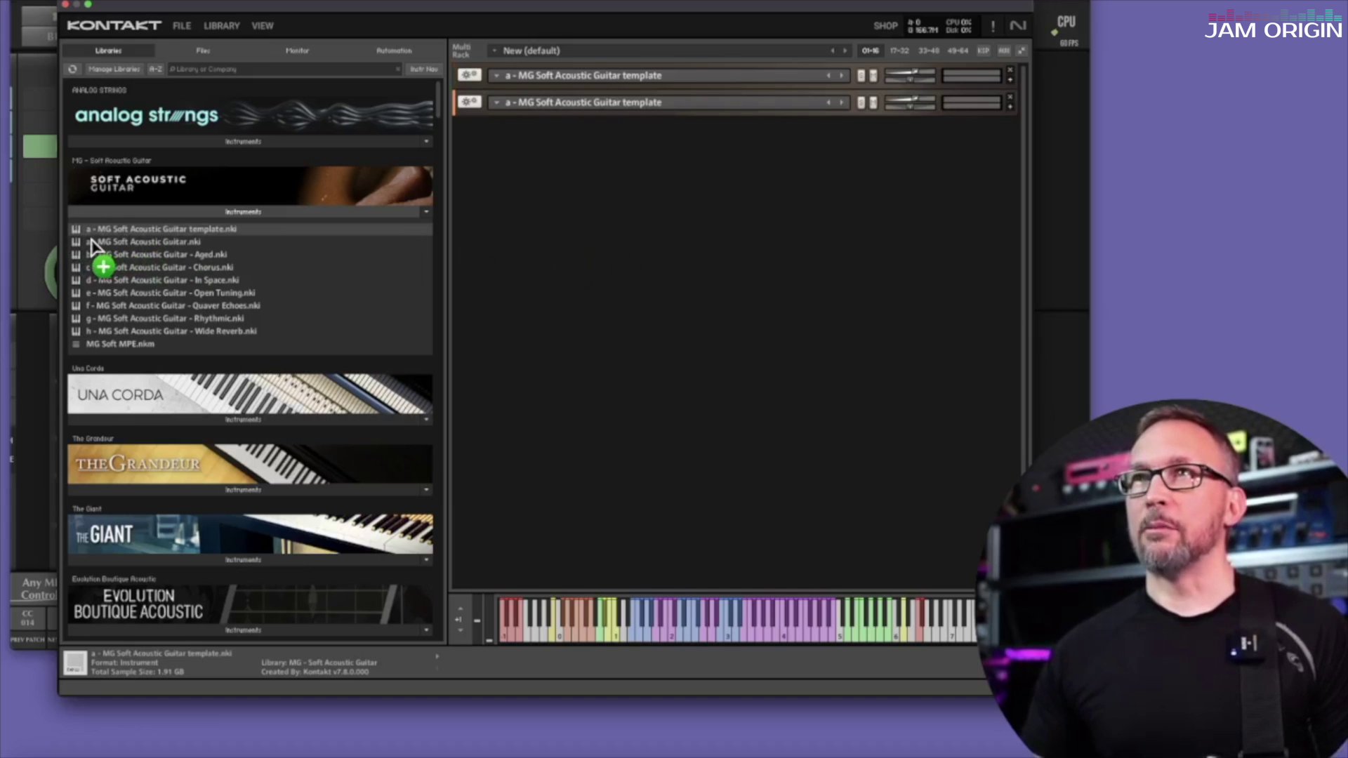
{"action": "left_click_drag", "start_coordinate": [119, 236], "coordinate": [601, 280]}
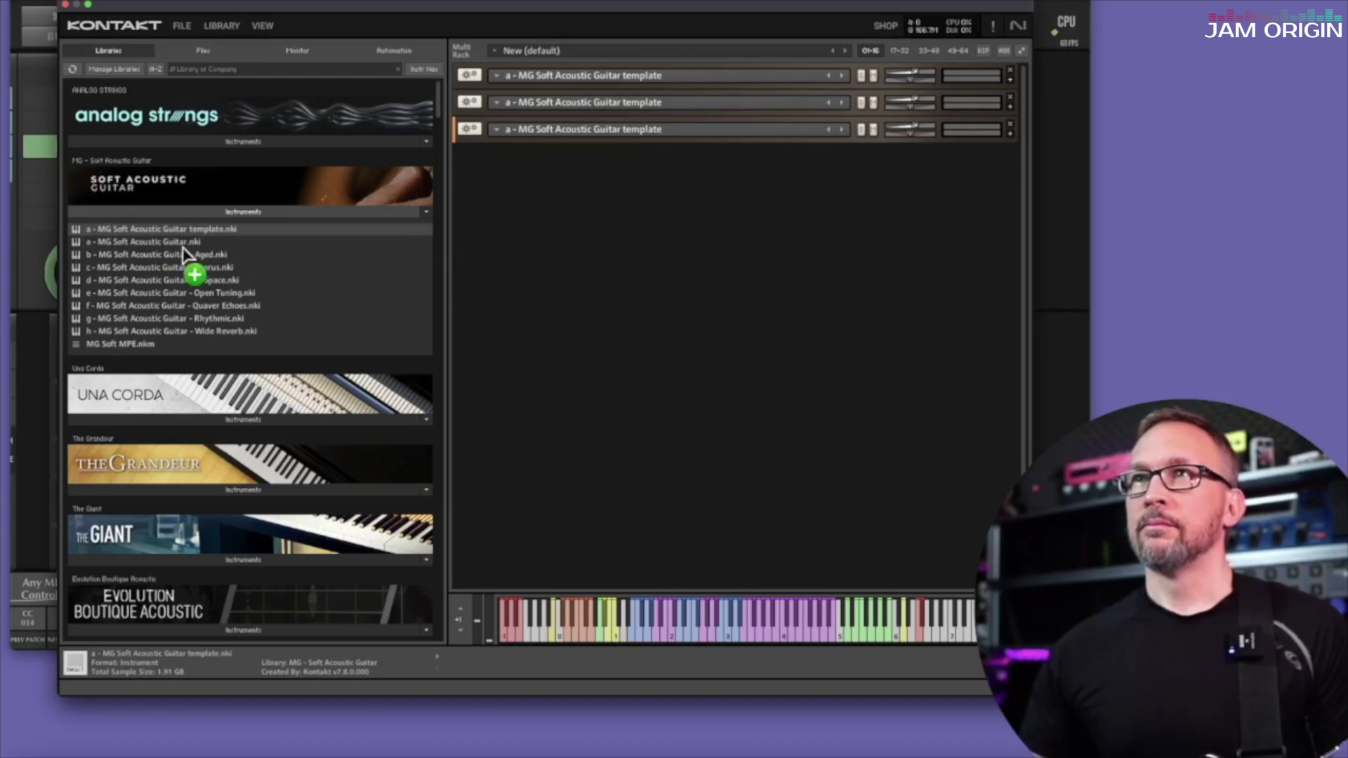
{"action": "left_click_drag", "start_coordinate": [81, 229], "coordinate": [615, 275]}
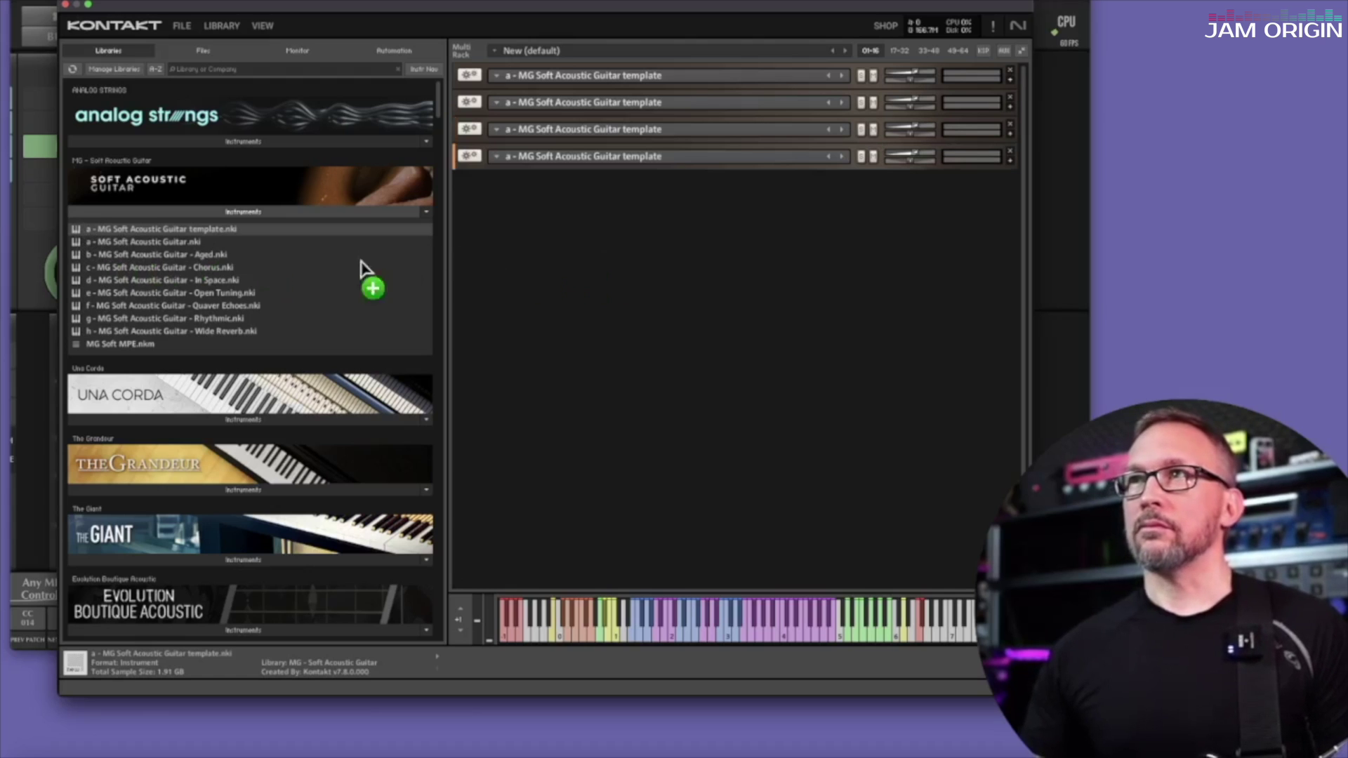
{"action": "left_click_drag", "start_coordinate": [449, 263], "coordinate": [508, 260]}
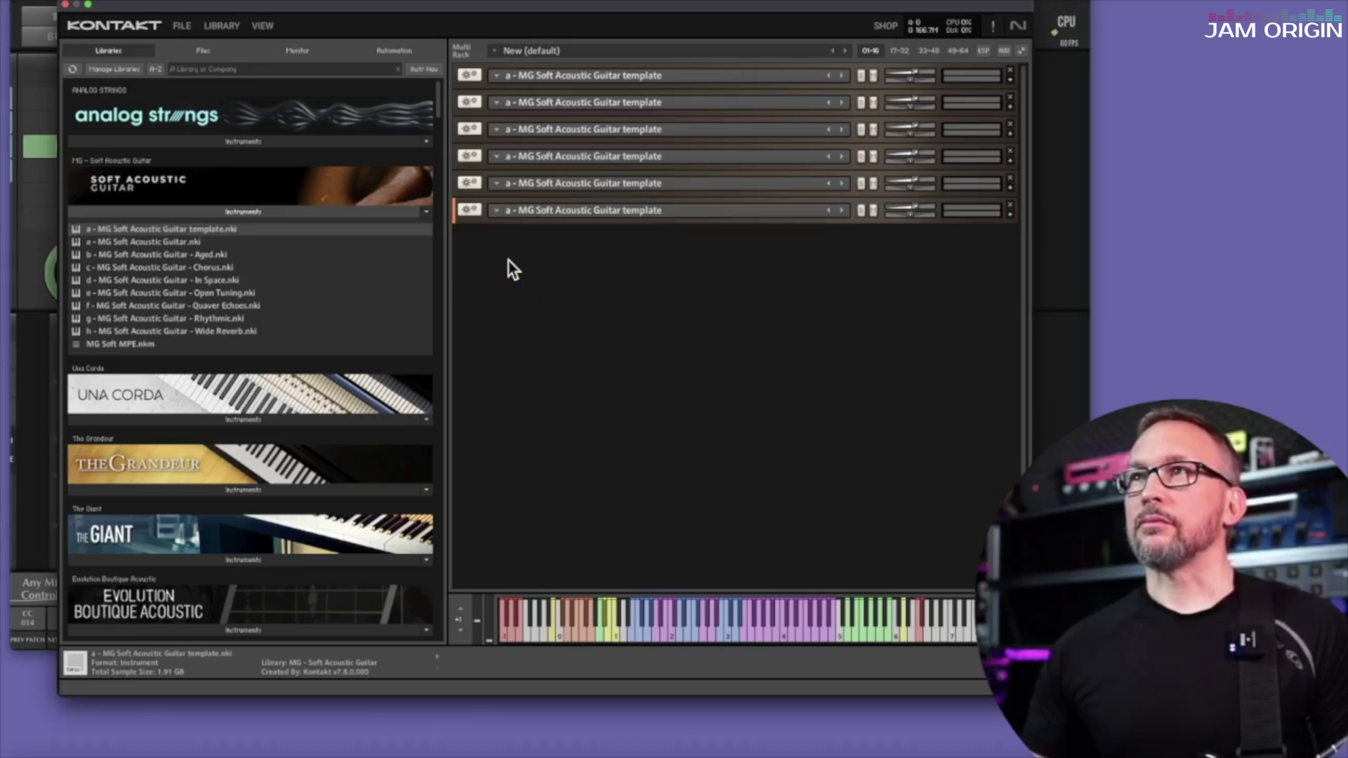
{"action": "left_click", "coordinate": [1009, 81]}
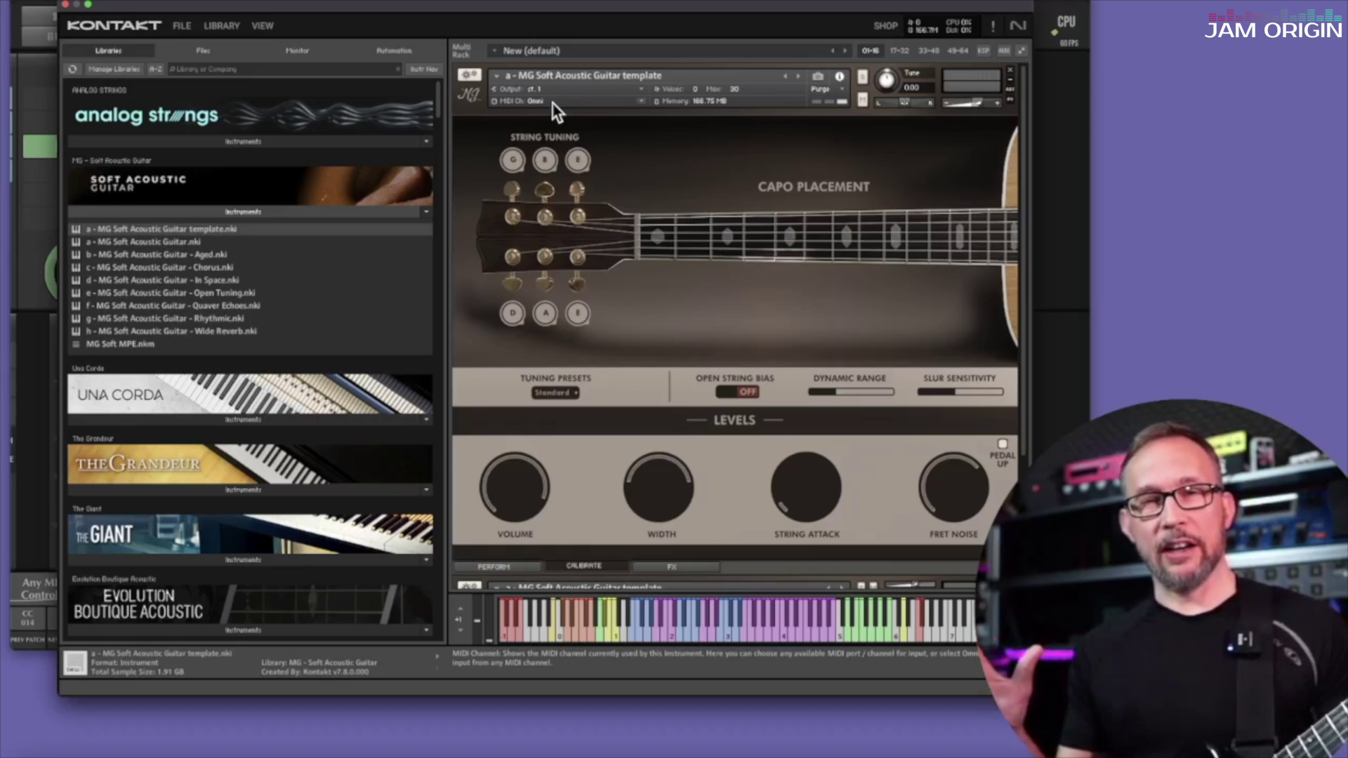
Collapse all guitars, set the second instance's MIDI channel to Port A 3, then show recent files.
{"action": "scroll", "coordinate": [552, 102], "scroll_direction": "down", "scroll_amount": 2}
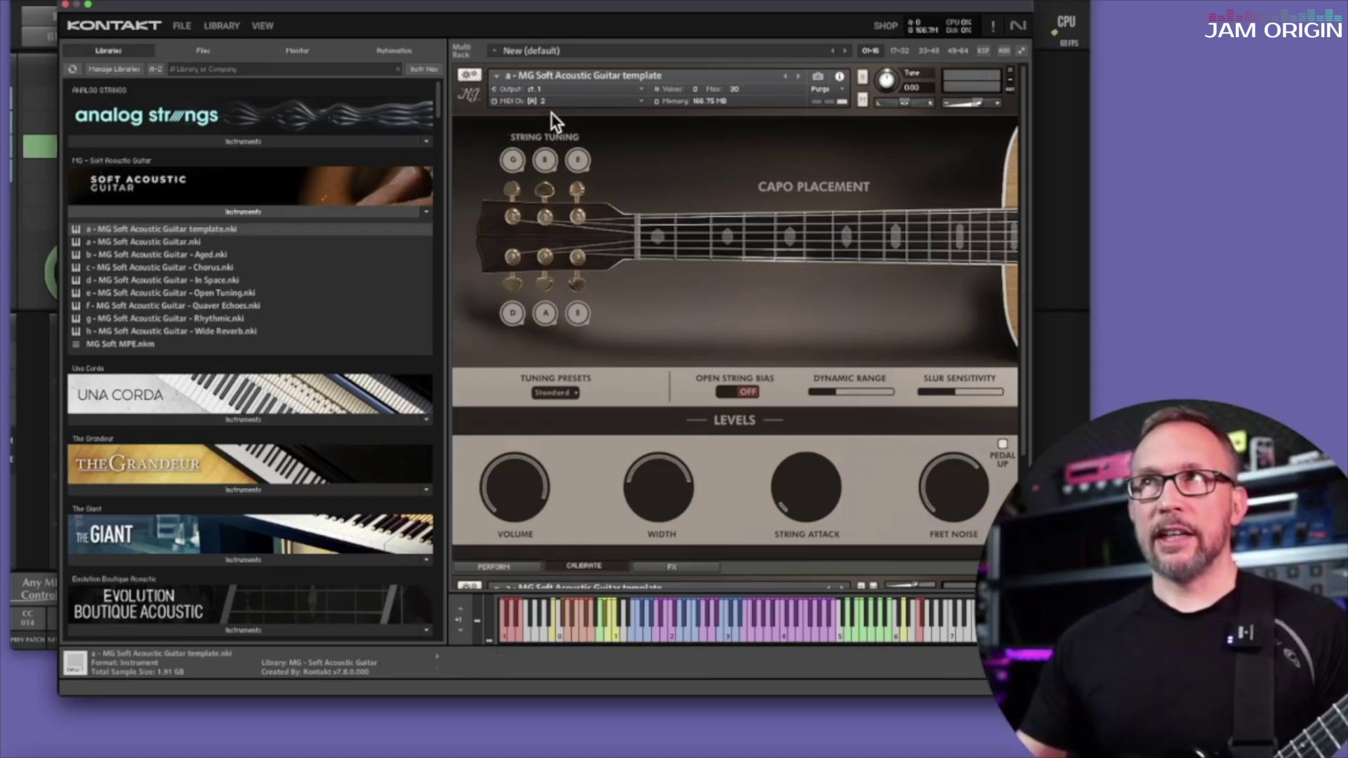
{"action": "left_click", "coordinate": [1022, 49]}
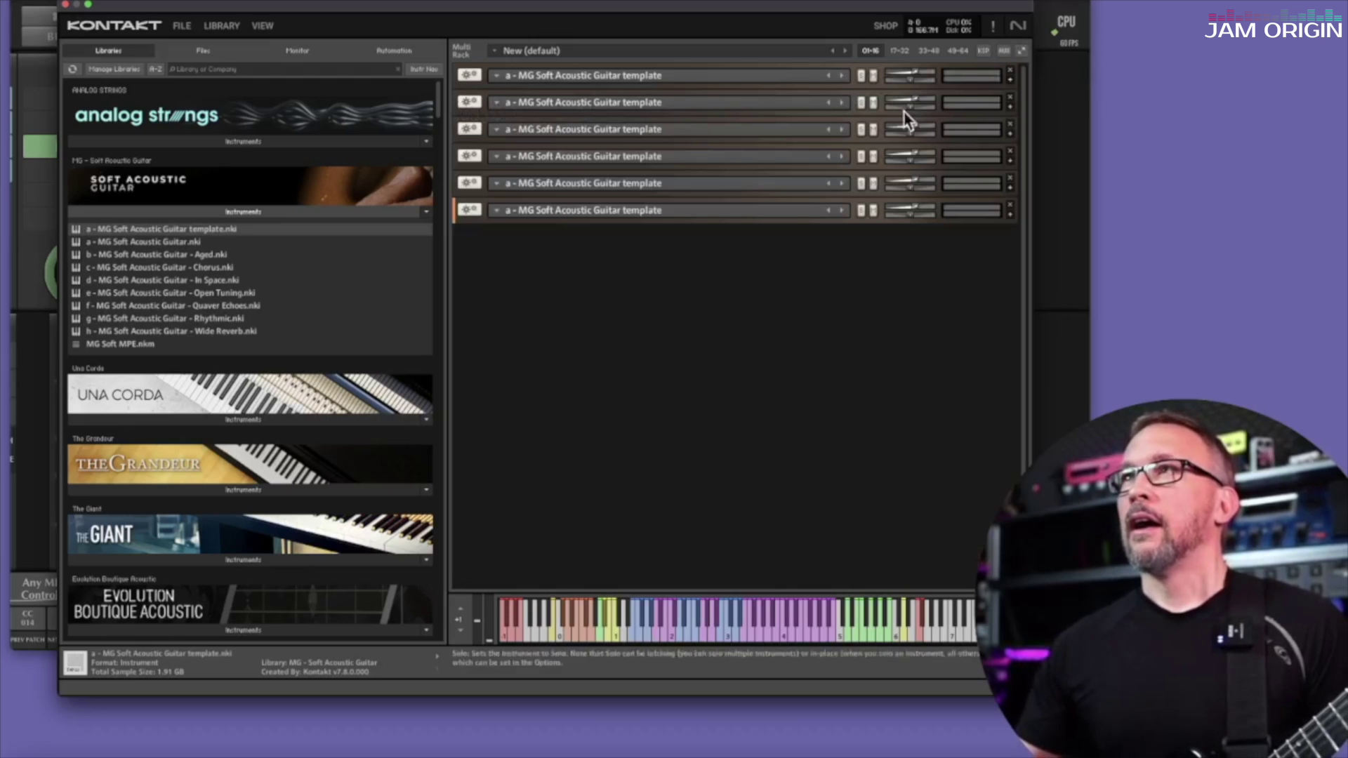
{"action": "left_click", "coordinate": [1010, 108]}
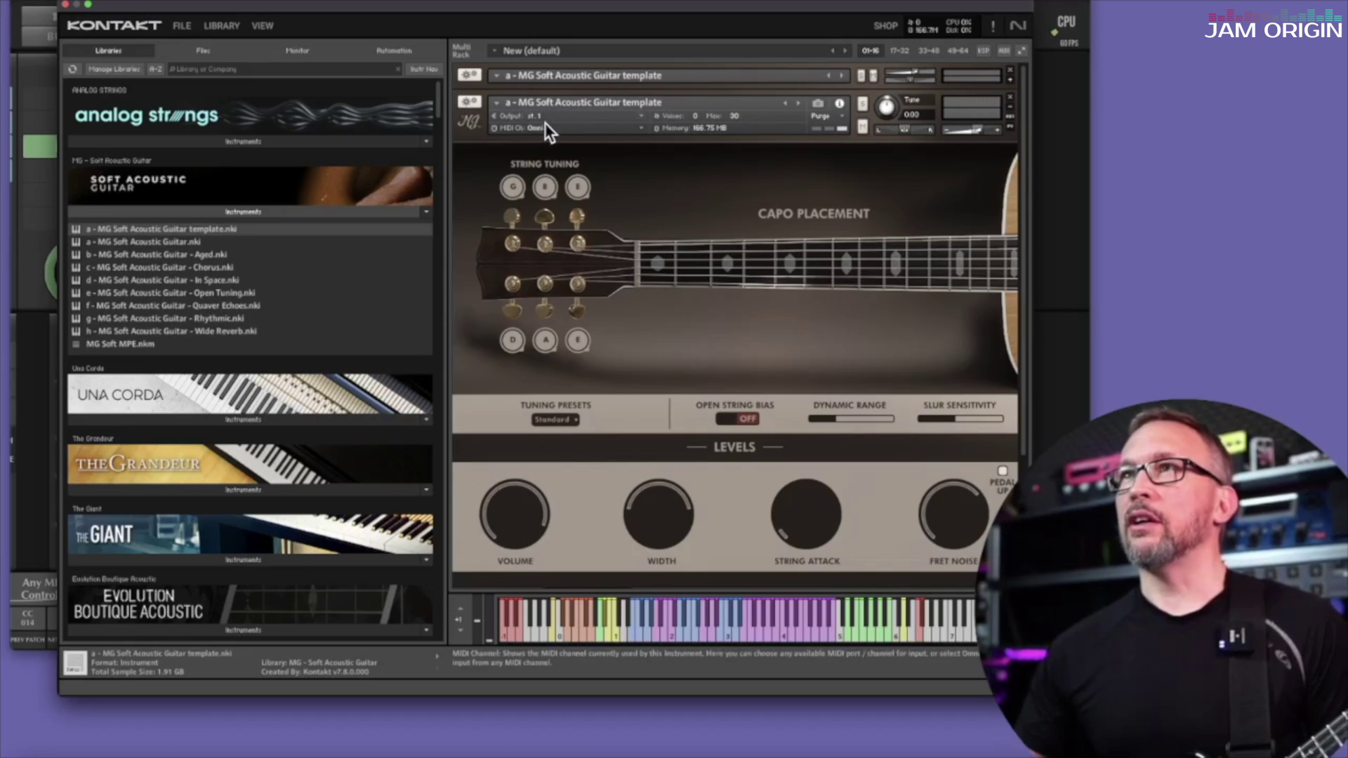
{"action": "left_click", "coordinate": [635, 129]}
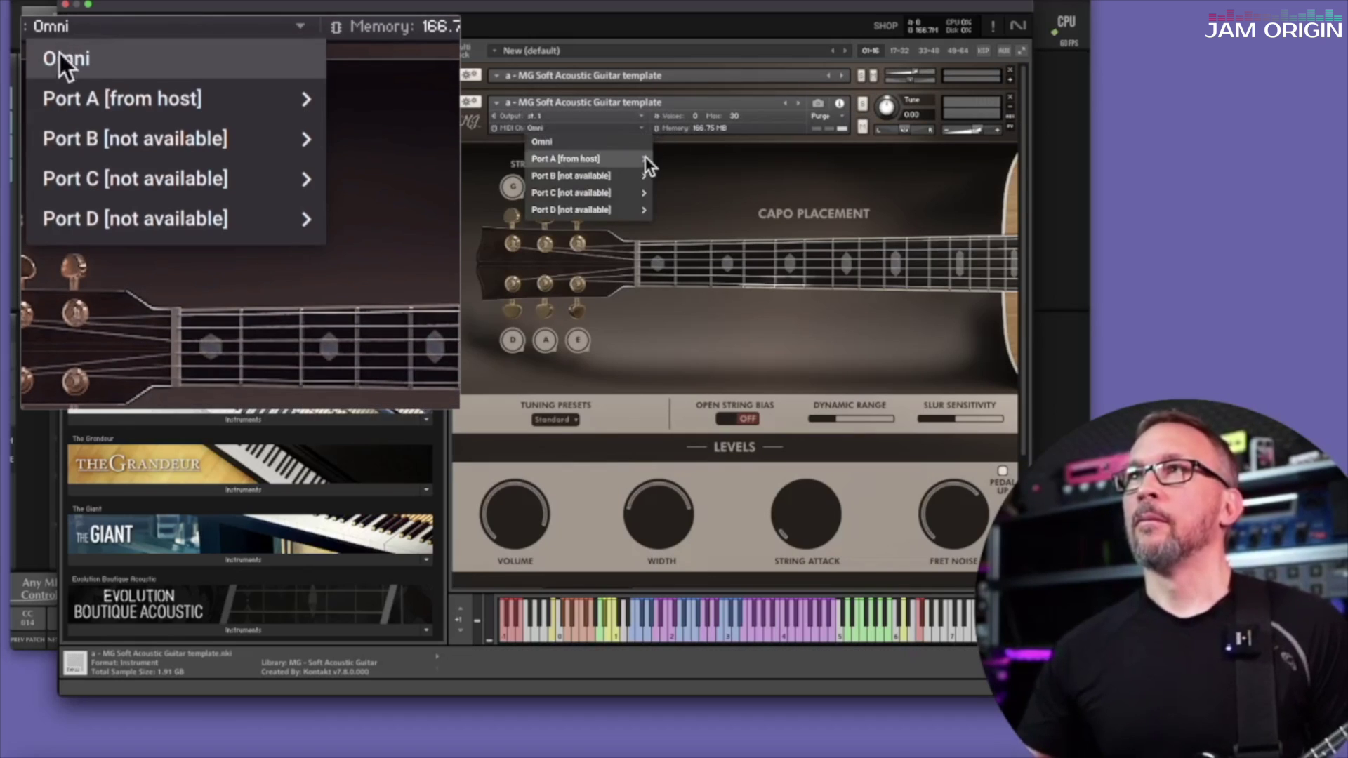
{"action": "mouse_move", "coordinate": [646, 158]}
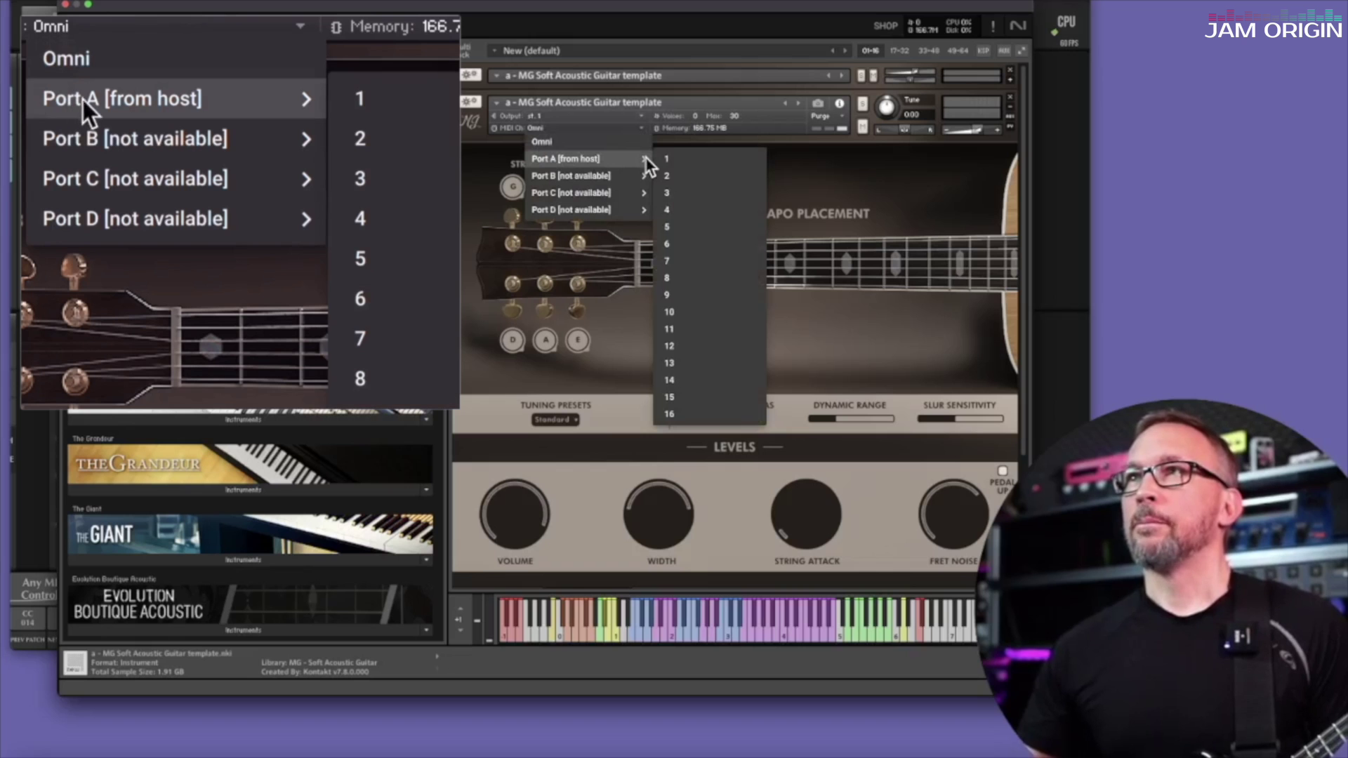
{"action": "left_click", "coordinate": [676, 195]}
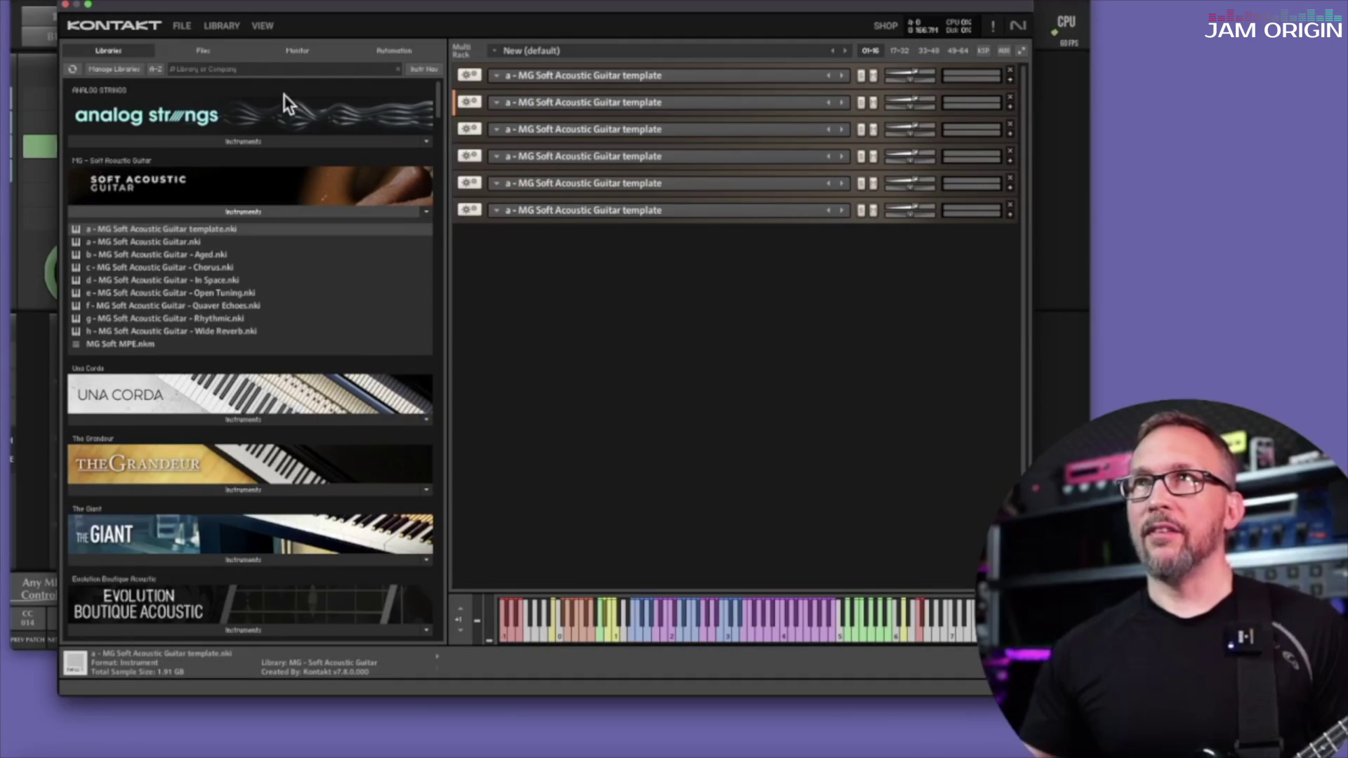
{"action": "left_click", "coordinate": [181, 21]}
{"action": "mouse_move", "coordinate": [186, 94]}
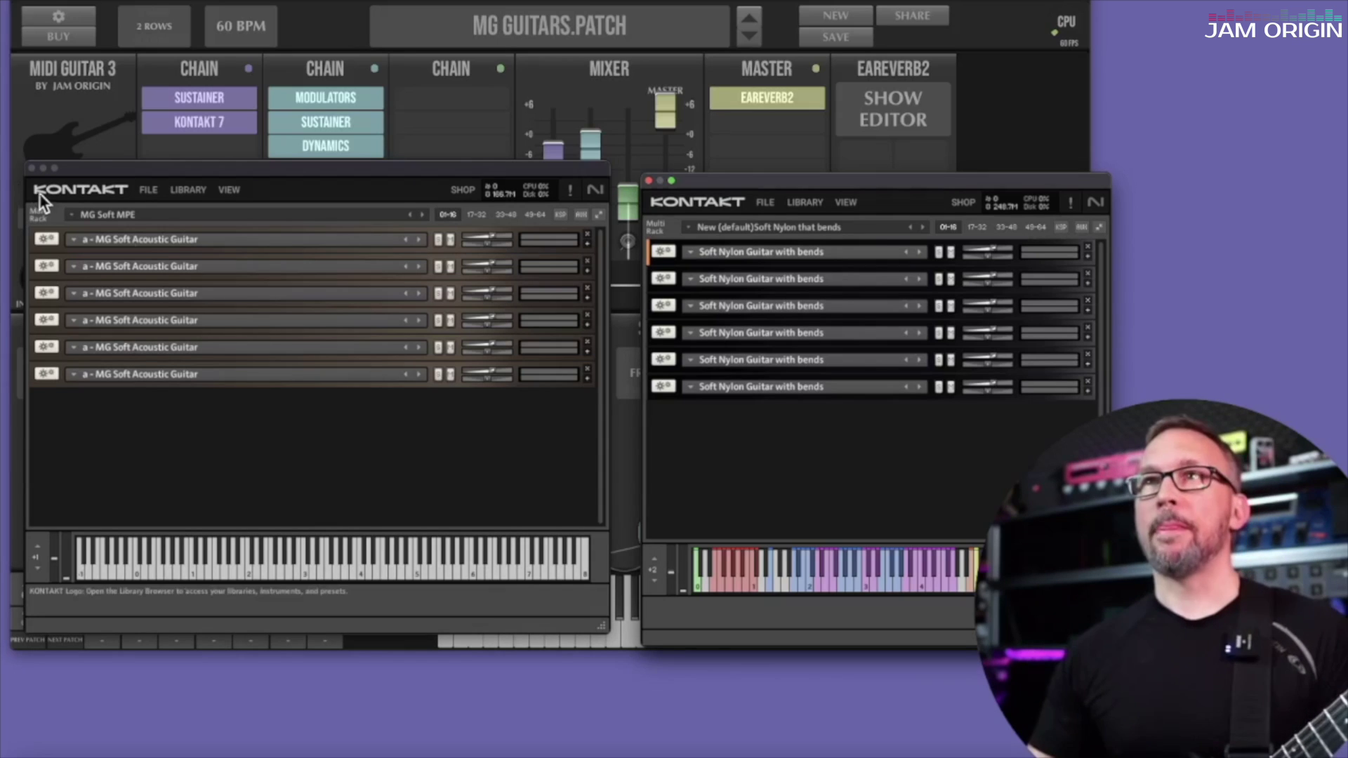
Expand the first instrument in both the Soft Nylon rack and the MG Soft Acoustic rack.
{"action": "left_click", "coordinate": [663, 251]}
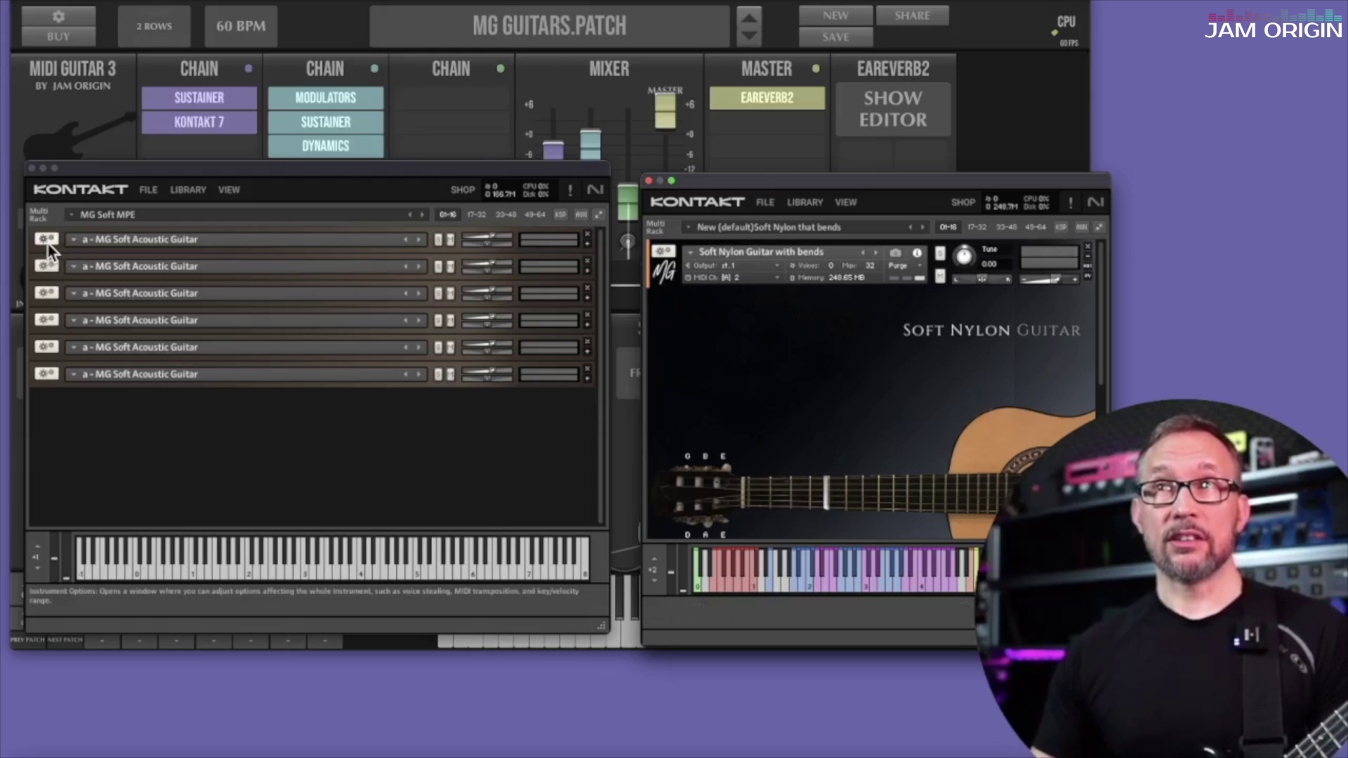
{"action": "left_click", "coordinate": [585, 244]}
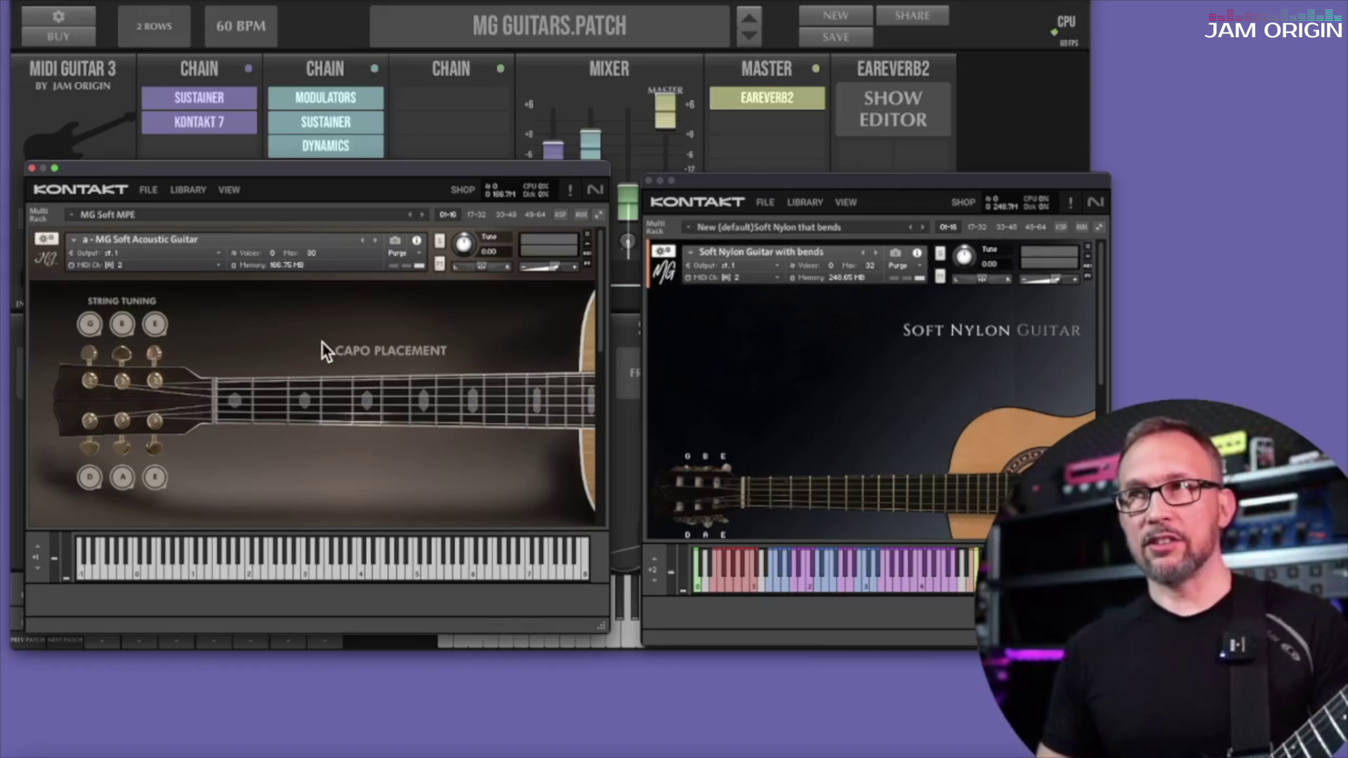
Bring the Soft Nylon Kontakt window forward and show its pitch wheel override script.
{"action": "left_click", "coordinate": [1059, 227]}
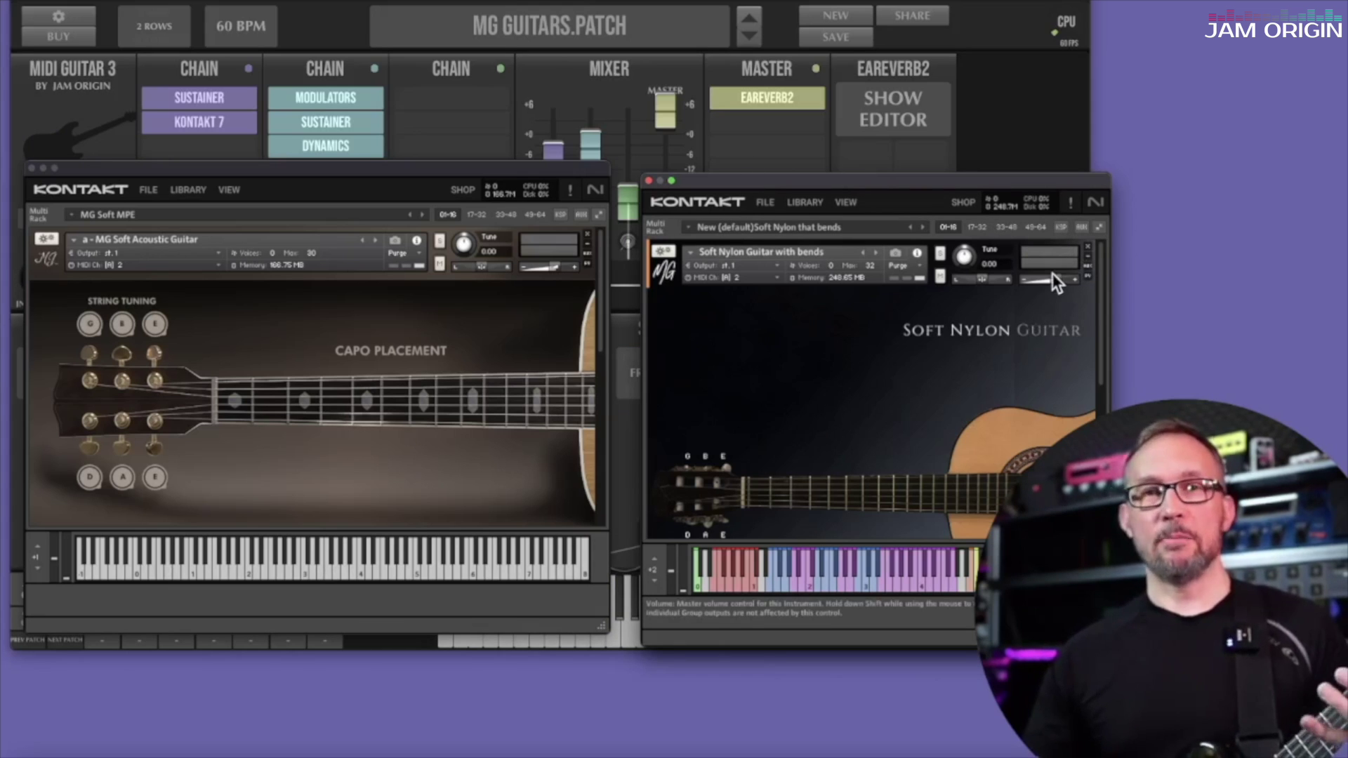
{"action": "left_click", "coordinate": [1061, 228]}
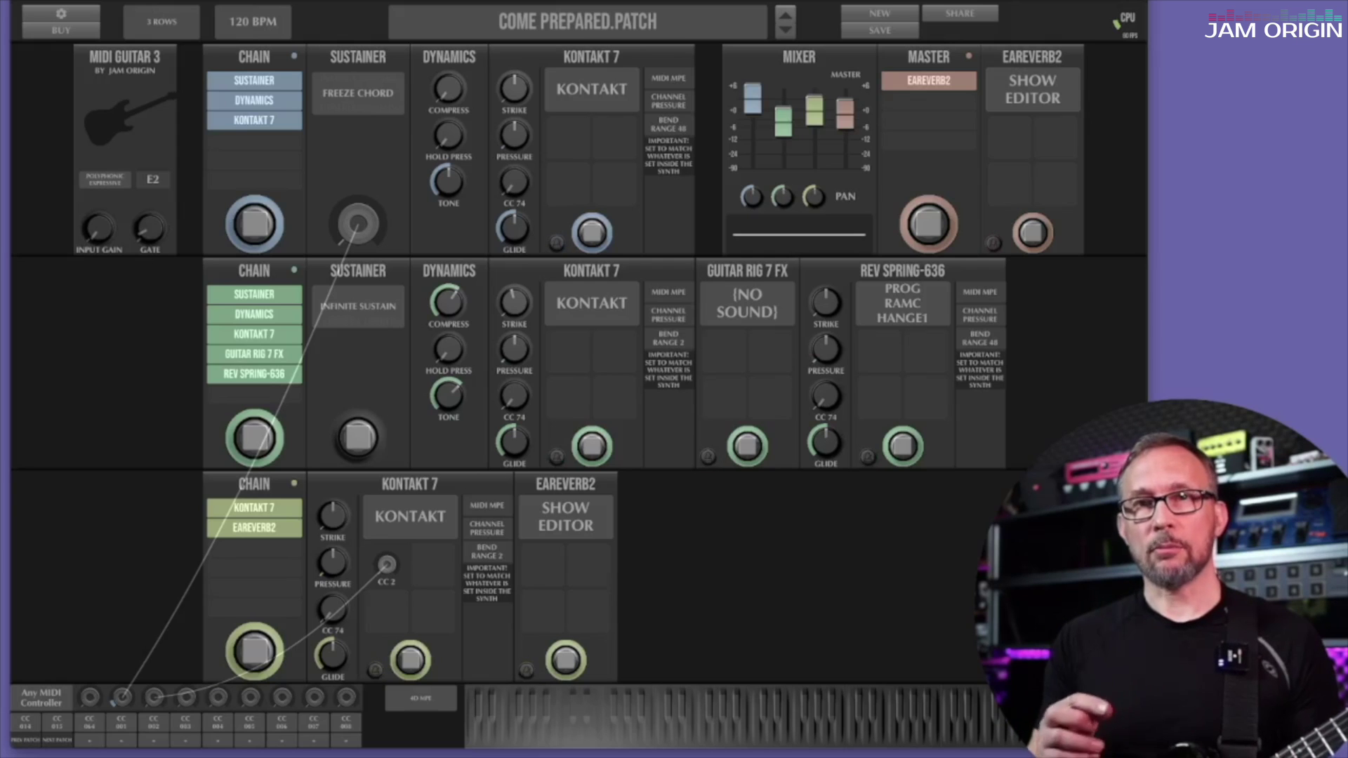
Open the middle chain's Kontakt instance, then the top chain's to show the Preparato Multi.
{"action": "left_click", "coordinate": [590, 302]}
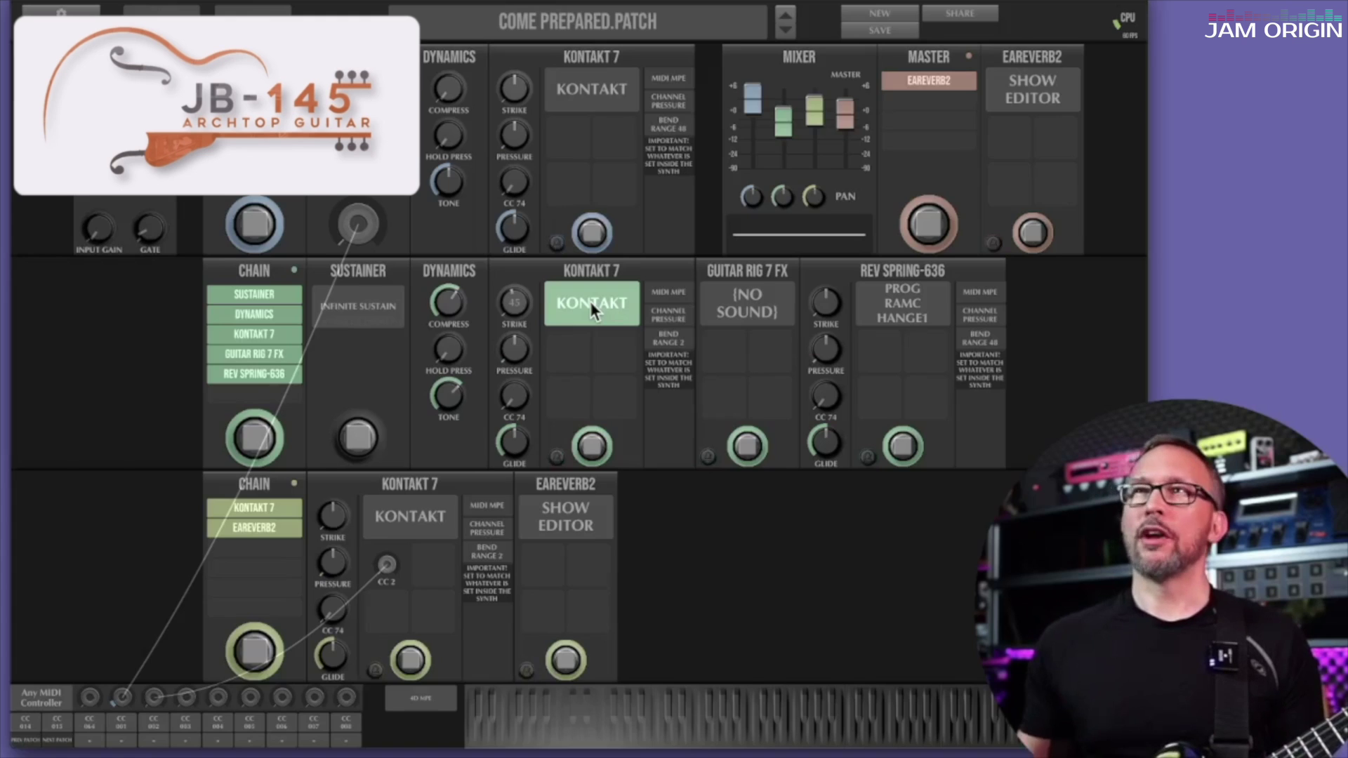
{"action": "left_click", "coordinate": [590, 301]}
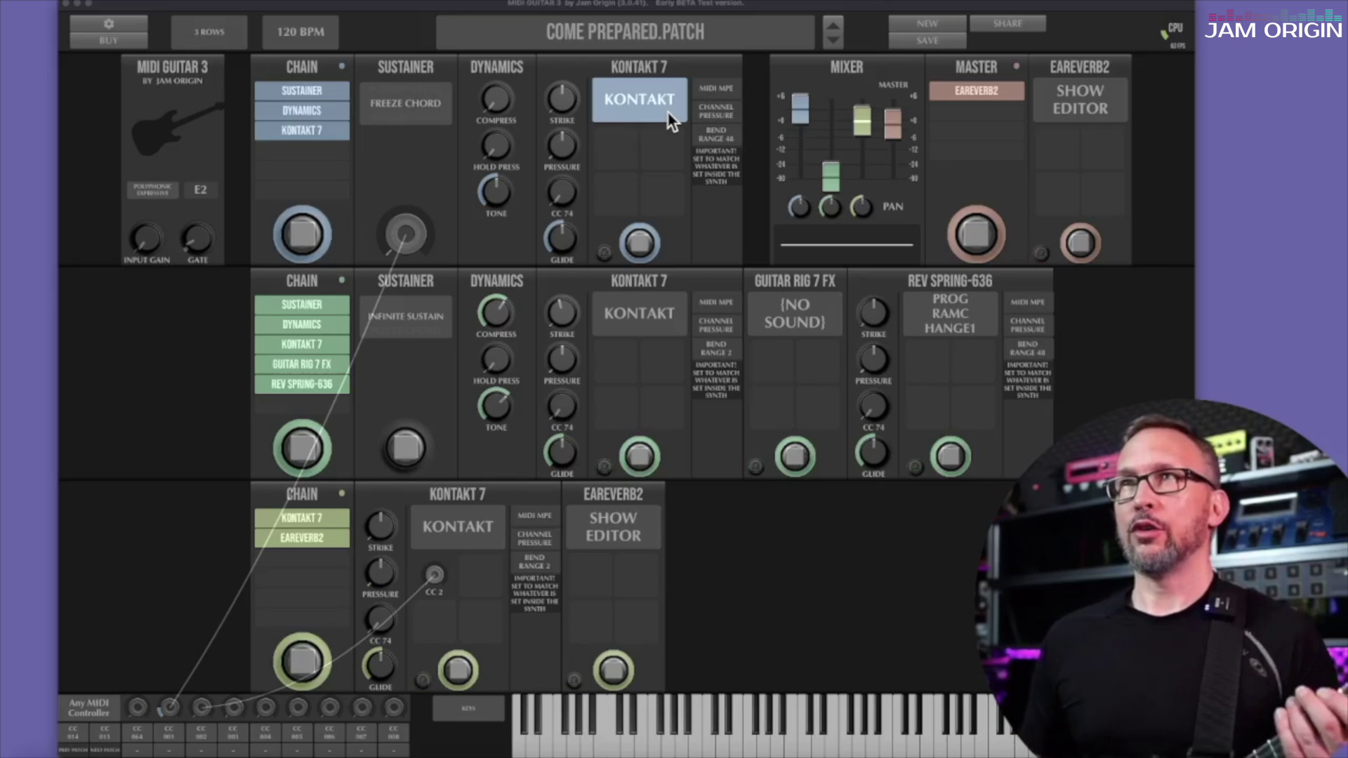
{"action": "left_click", "coordinate": [647, 102]}
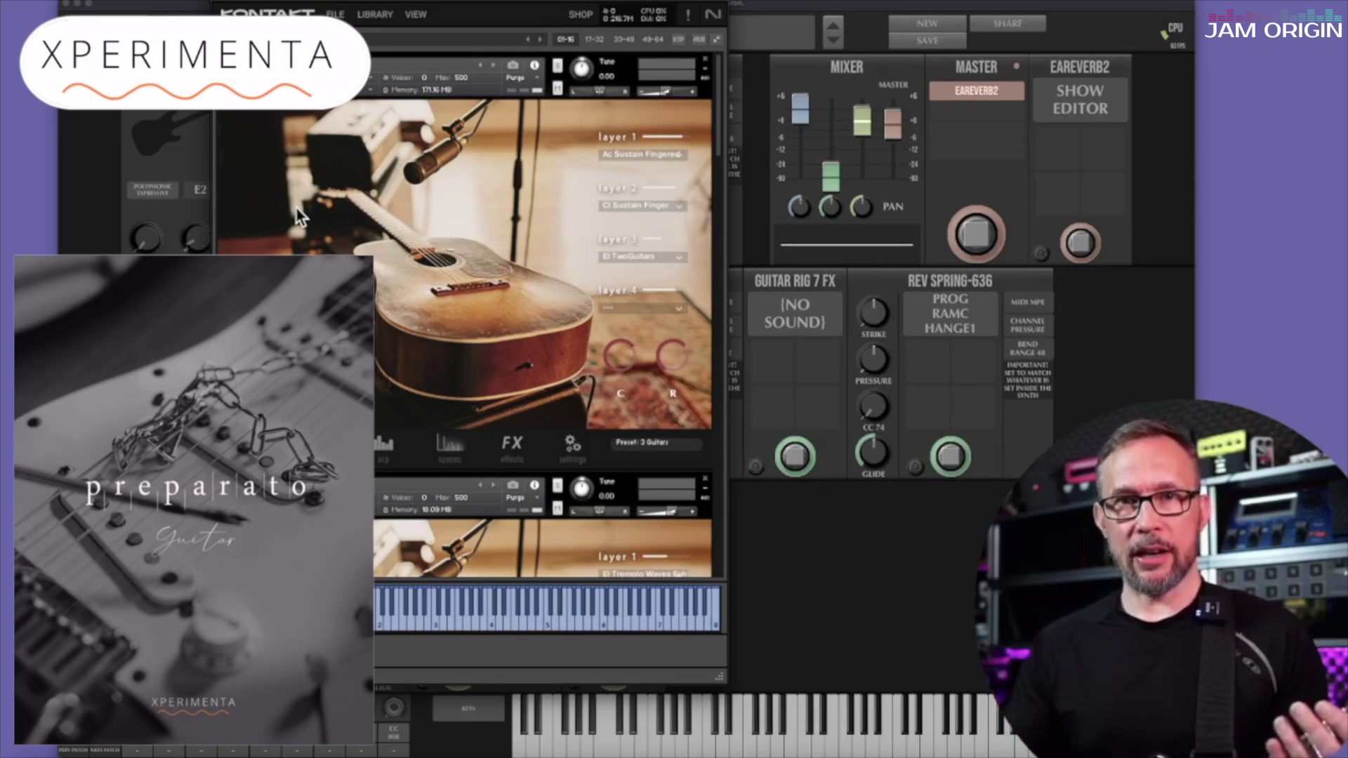
{"action": "scroll", "coordinate": [296, 208], "scroll_direction": "down", "scroll_amount": 5}
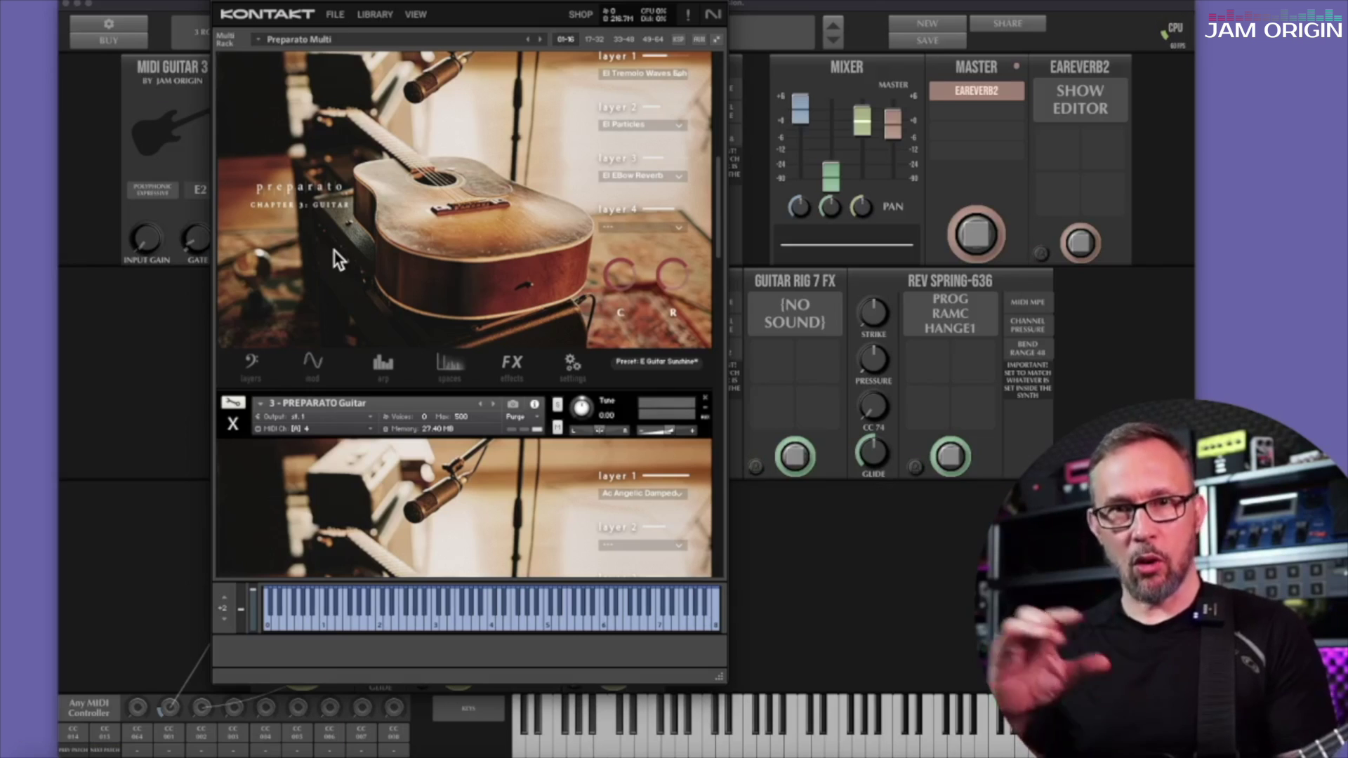
{"action": "scroll", "coordinate": [645, 450], "scroll_direction": "down", "scroll_amount": 3}
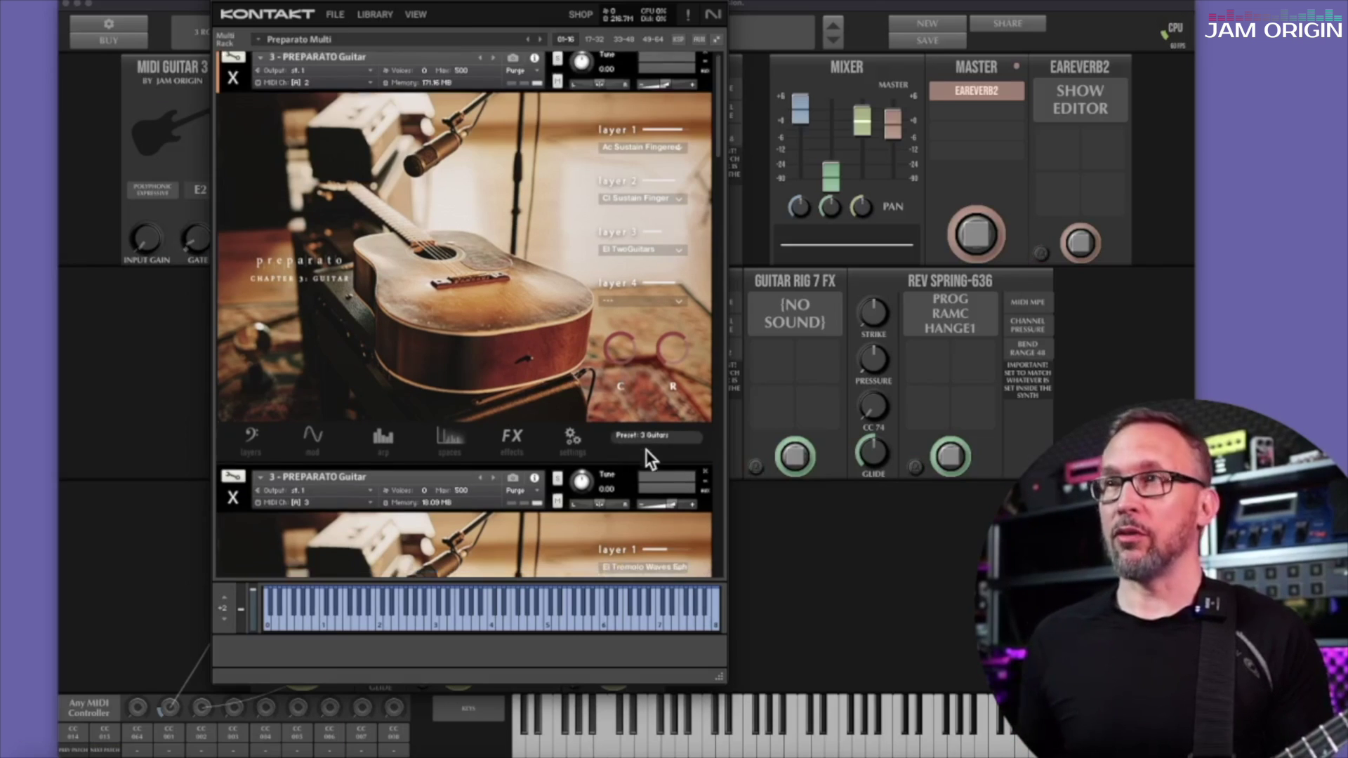
{"action": "scroll", "coordinate": [646, 450], "scroll_direction": "down", "scroll_amount": 7}
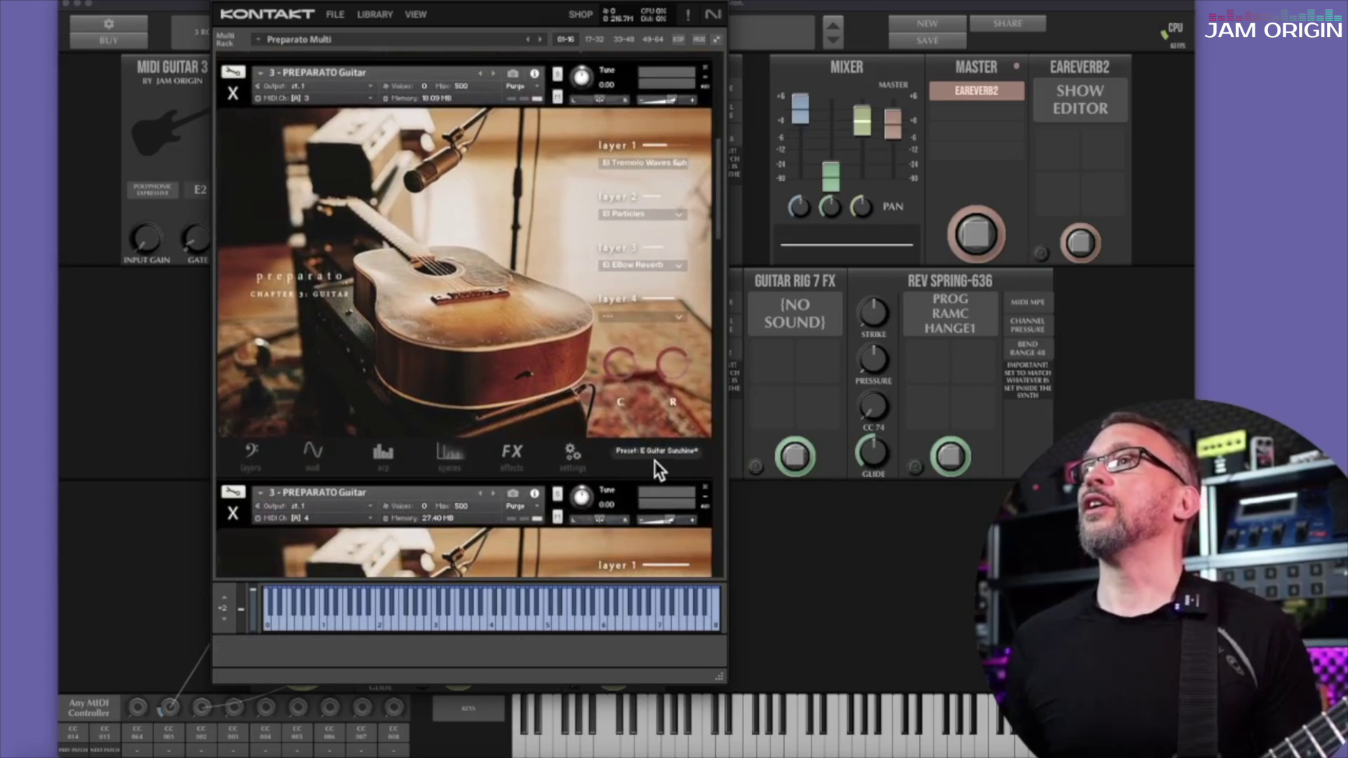
{"action": "scroll", "coordinate": [660, 467], "scroll_direction": "down", "scroll_amount": 2}
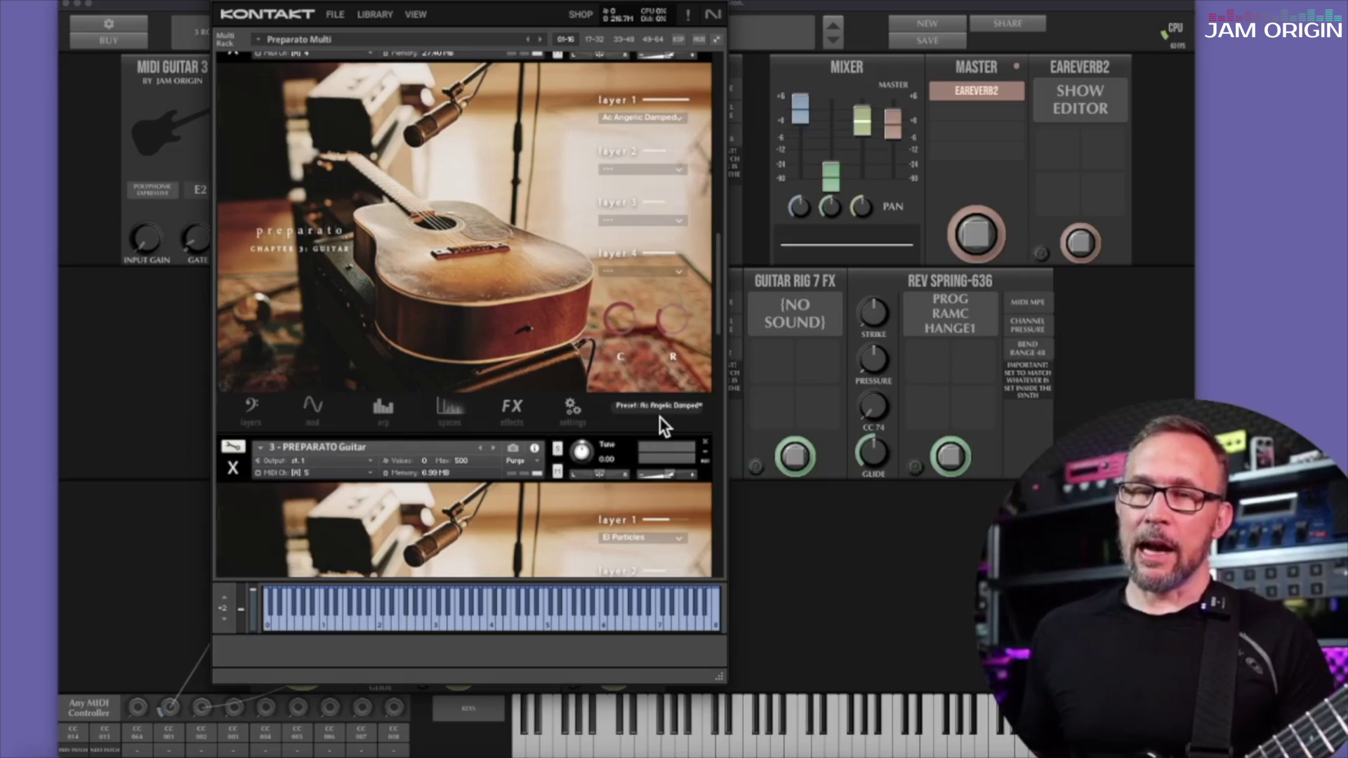
{"action": "scroll", "coordinate": [660, 416], "scroll_direction": "down", "scroll_amount": 15}
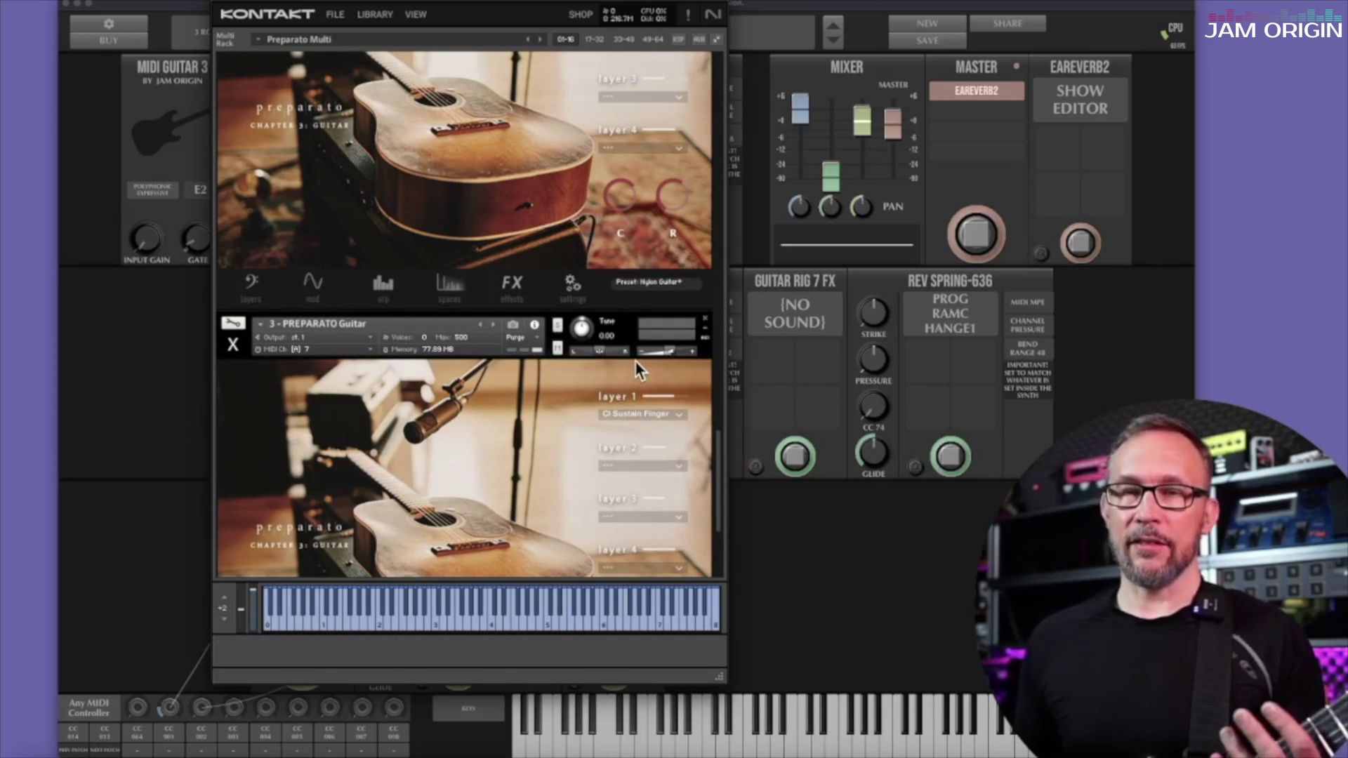
{"action": "scroll", "coordinate": [635, 361], "scroll_direction": "up", "scroll_amount": 20}
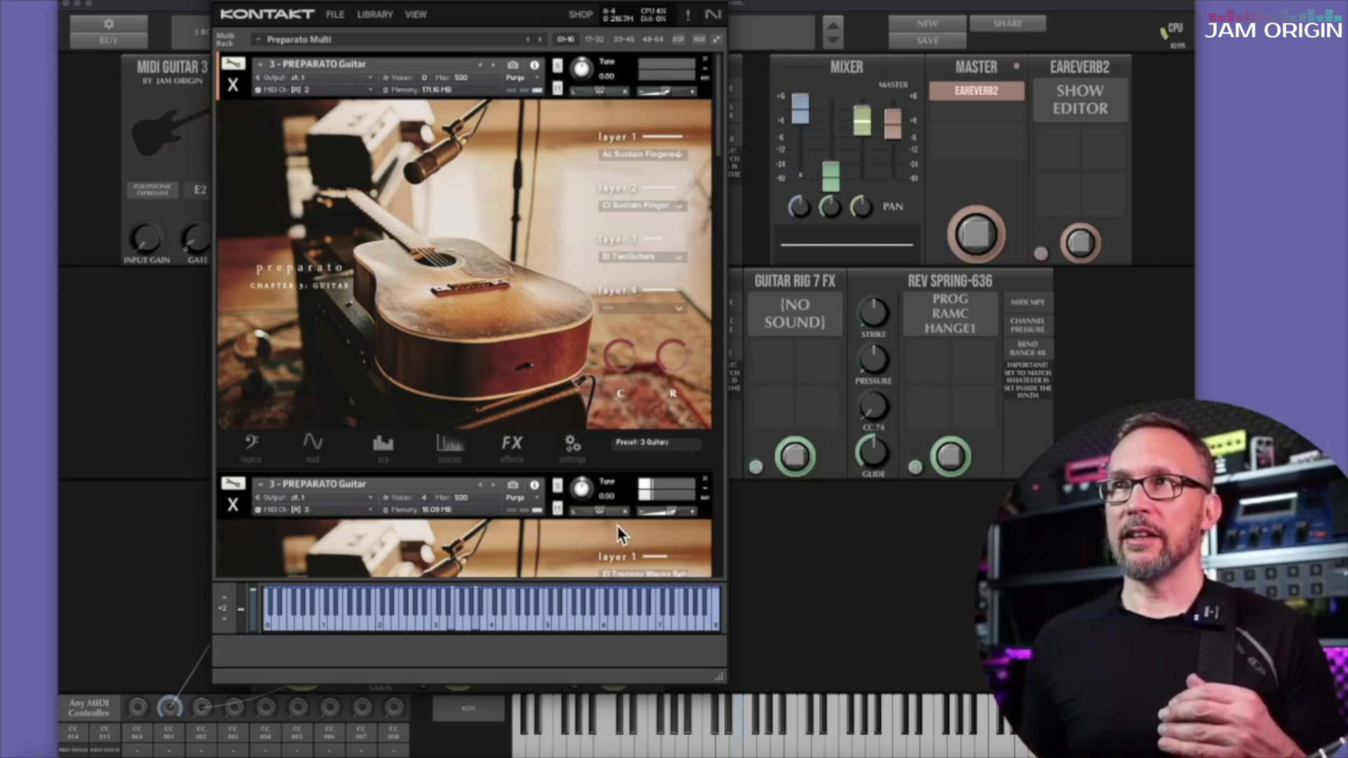
Show the second PREPARATO Guitar's layers and adjust the orange El Particles layer-2 volume.
{"action": "scroll", "coordinate": [615, 524], "scroll_direction": "down", "scroll_amount": 5}
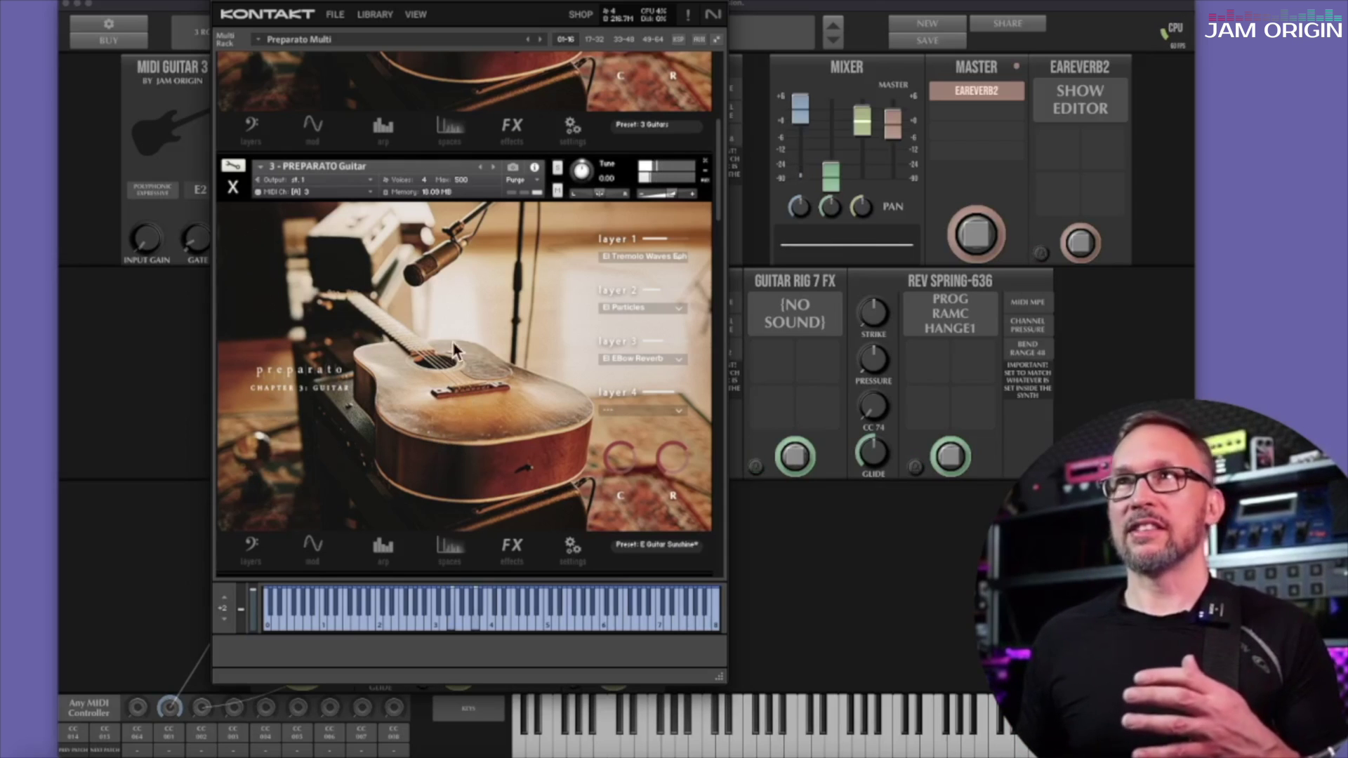
{"action": "left_click", "coordinate": [251, 549]}
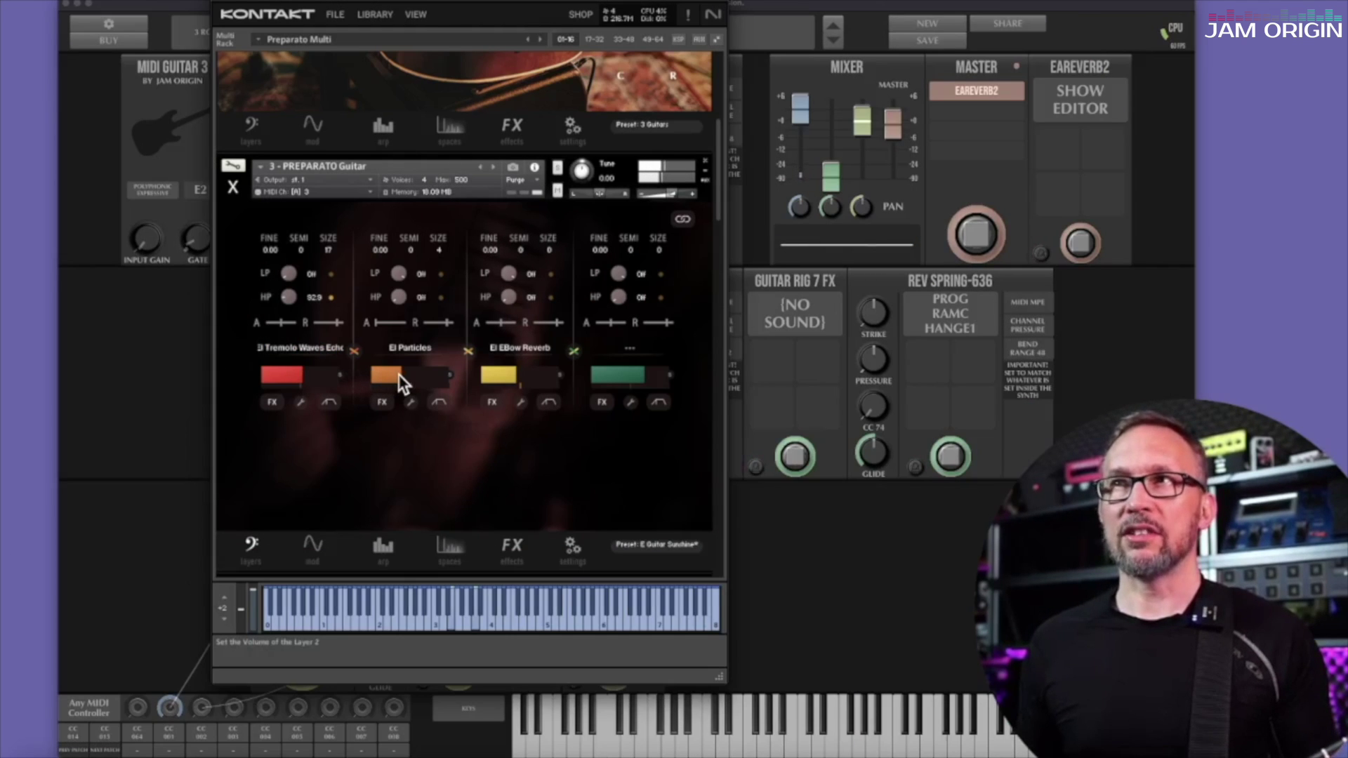
{"action": "left_click_drag", "start_coordinate": [384, 376], "coordinate": [442, 378]}
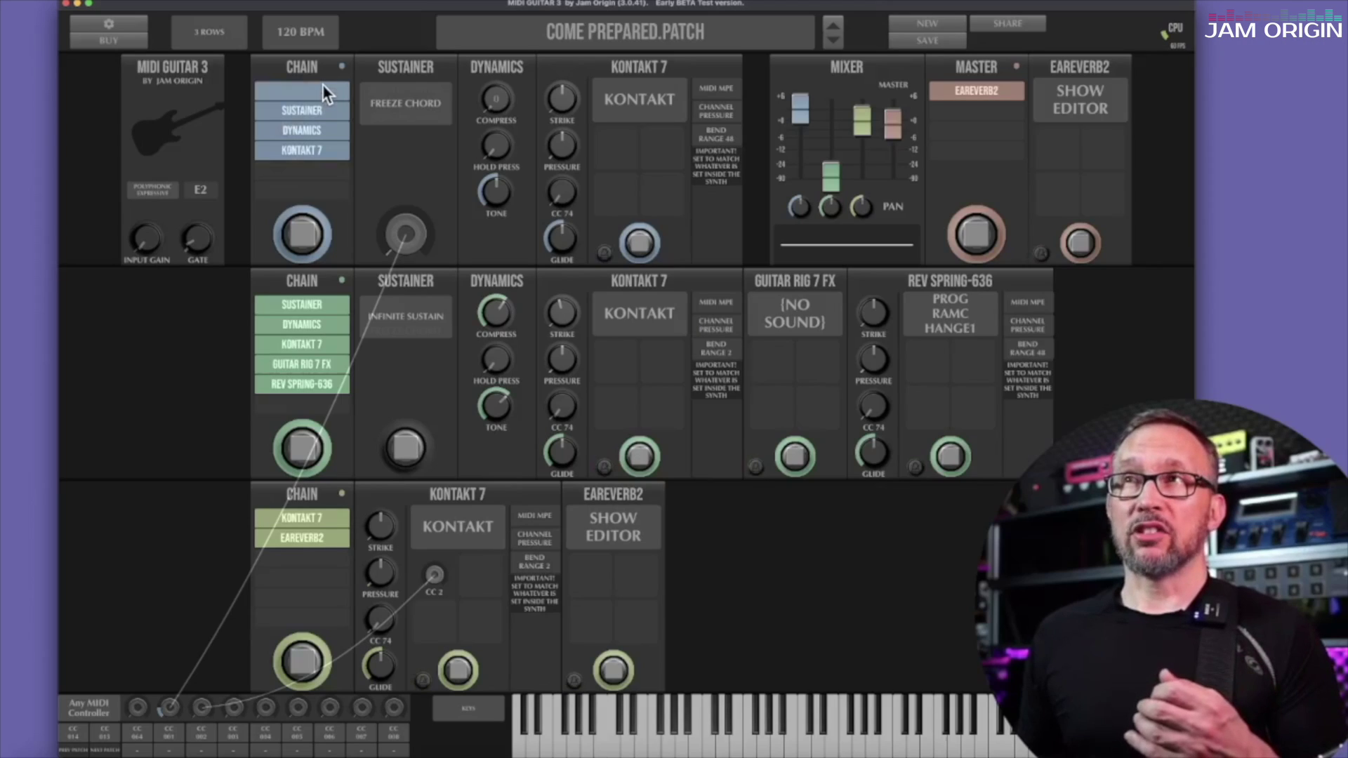
Add the Modulators module to the first chain.
{"action": "left_click", "coordinate": [323, 86]}
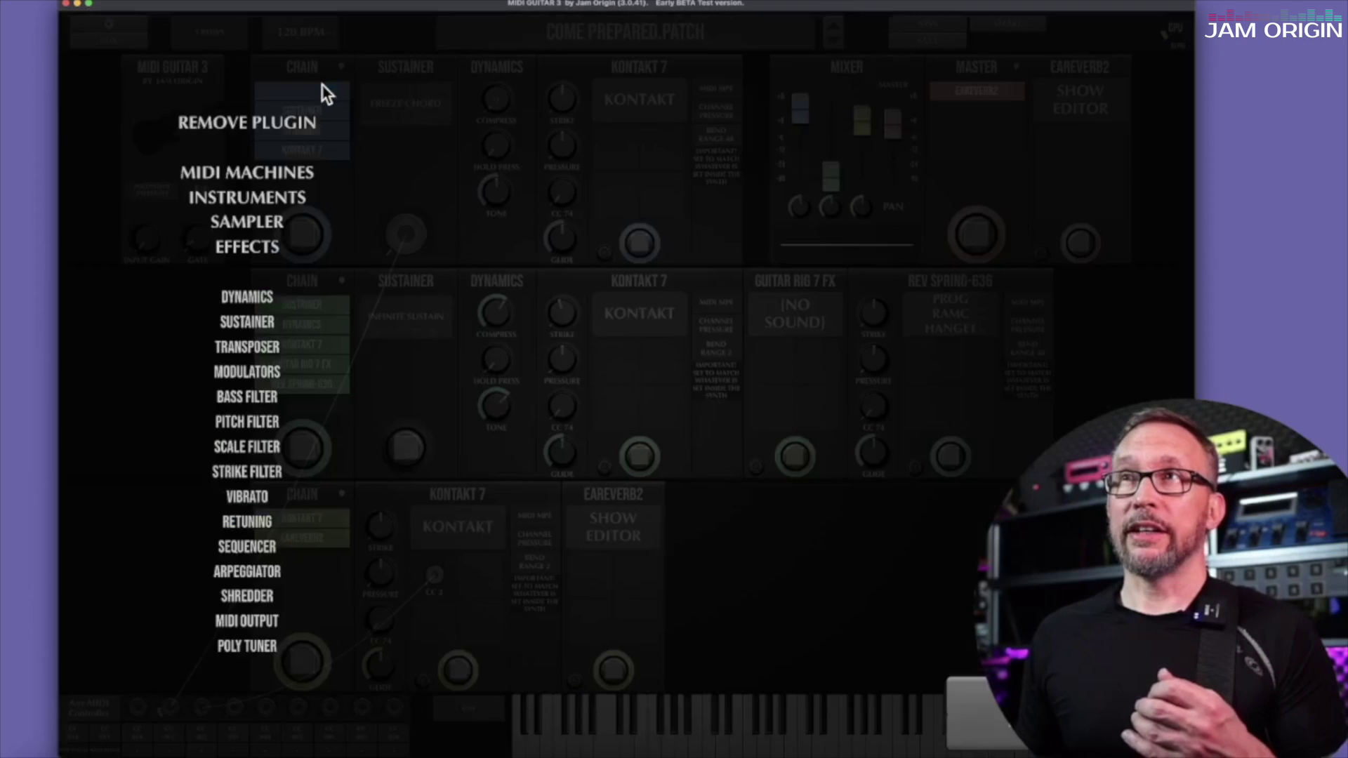
{"action": "left_click", "coordinate": [257, 371]}
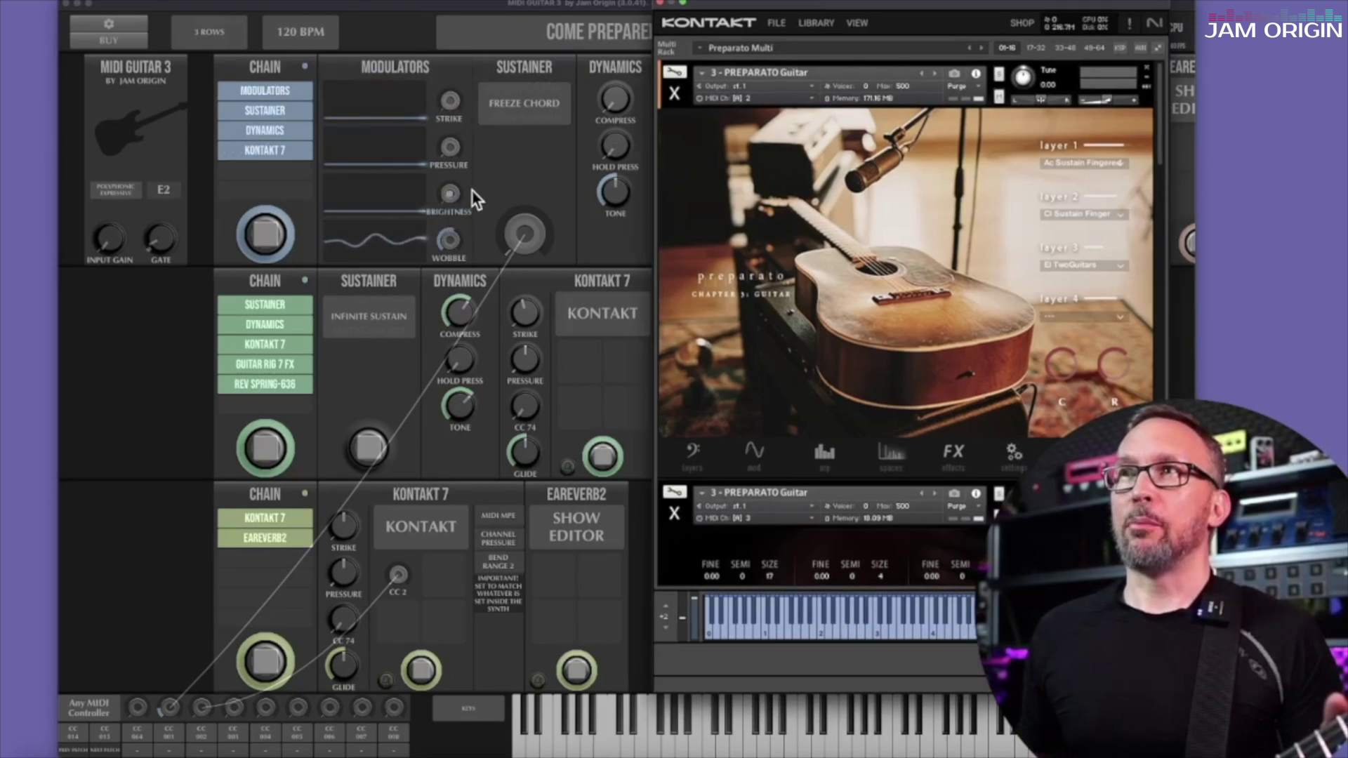
{"action": "mouse_move", "coordinate": [421, 188]}
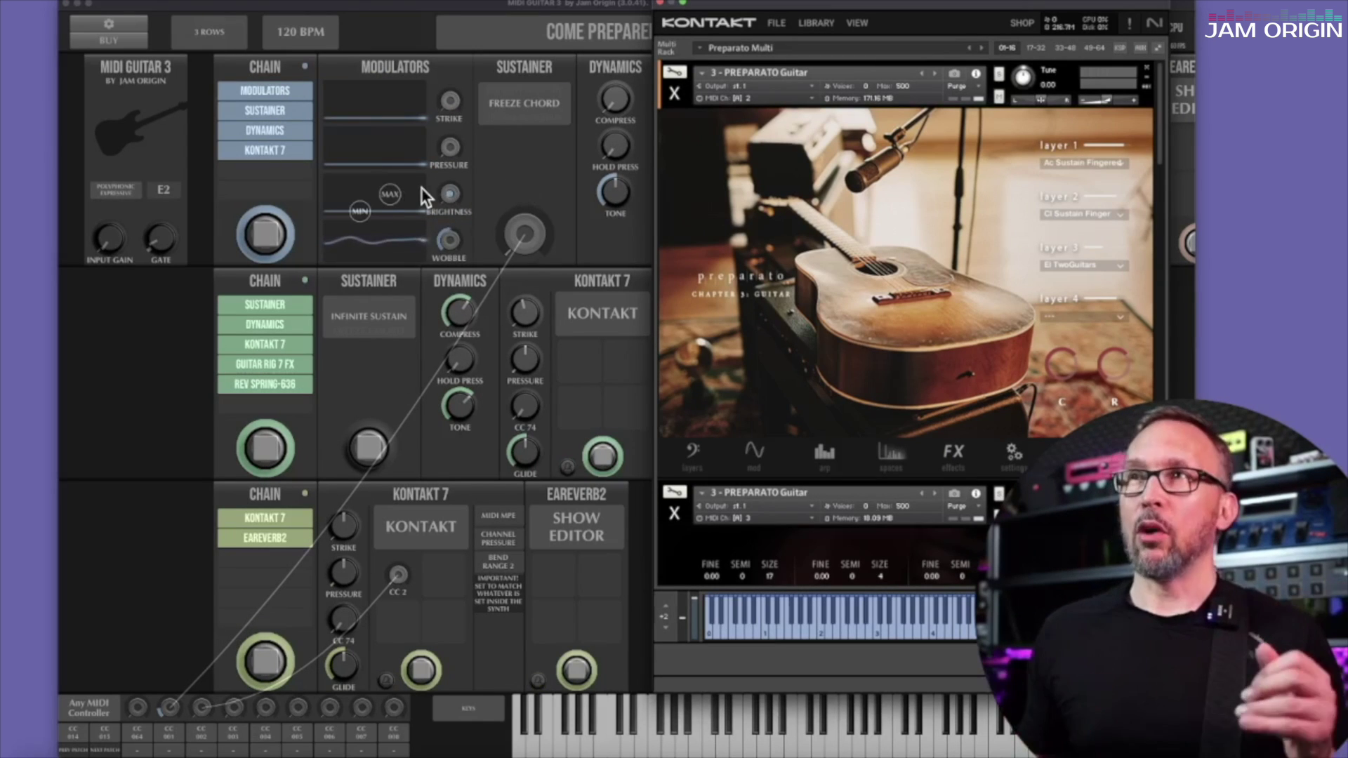
Cable the Brightness modulator to the top Kontakt 7's CC 74, then bring Kontakt back to front.
{"action": "left_click_drag", "start_coordinate": [839, 5], "coordinate": [567, 319]}
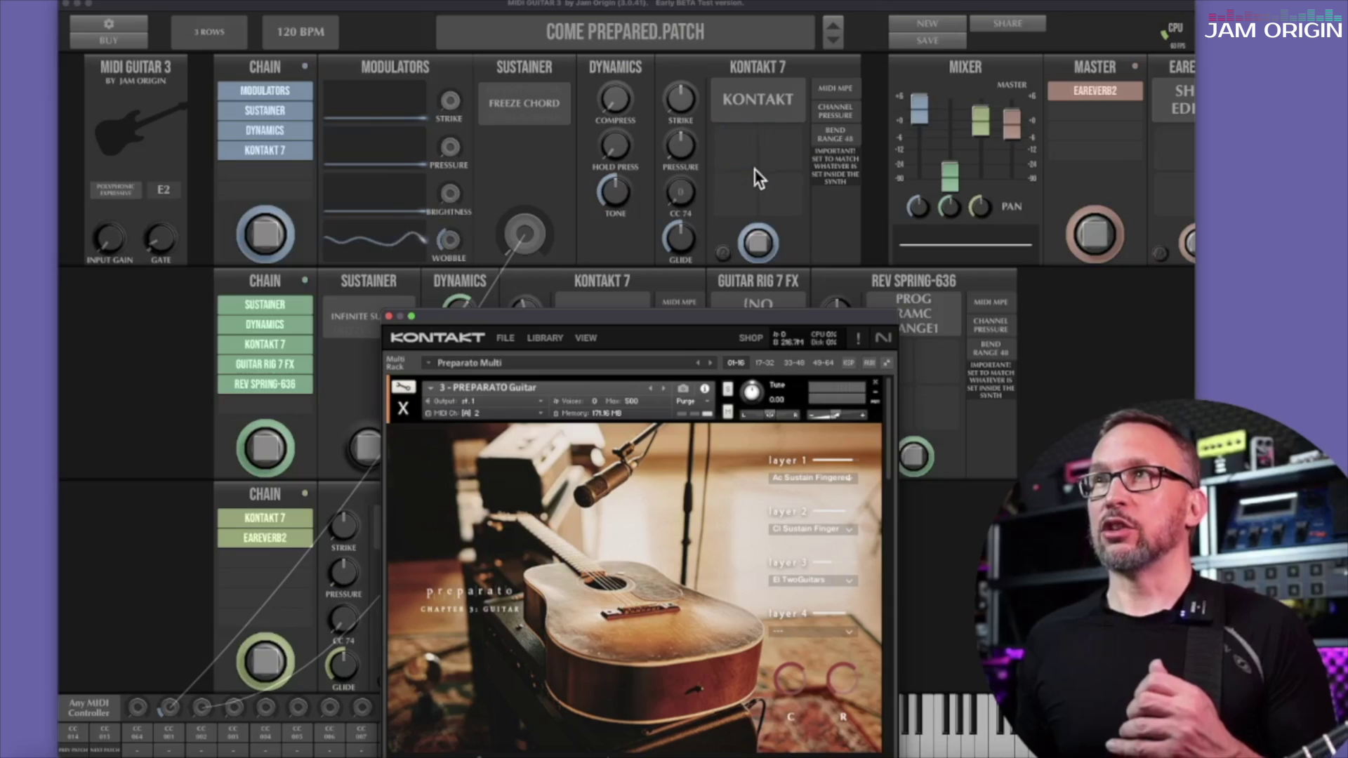
{"action": "left_click_drag", "start_coordinate": [449, 194], "coordinate": [672, 192]}
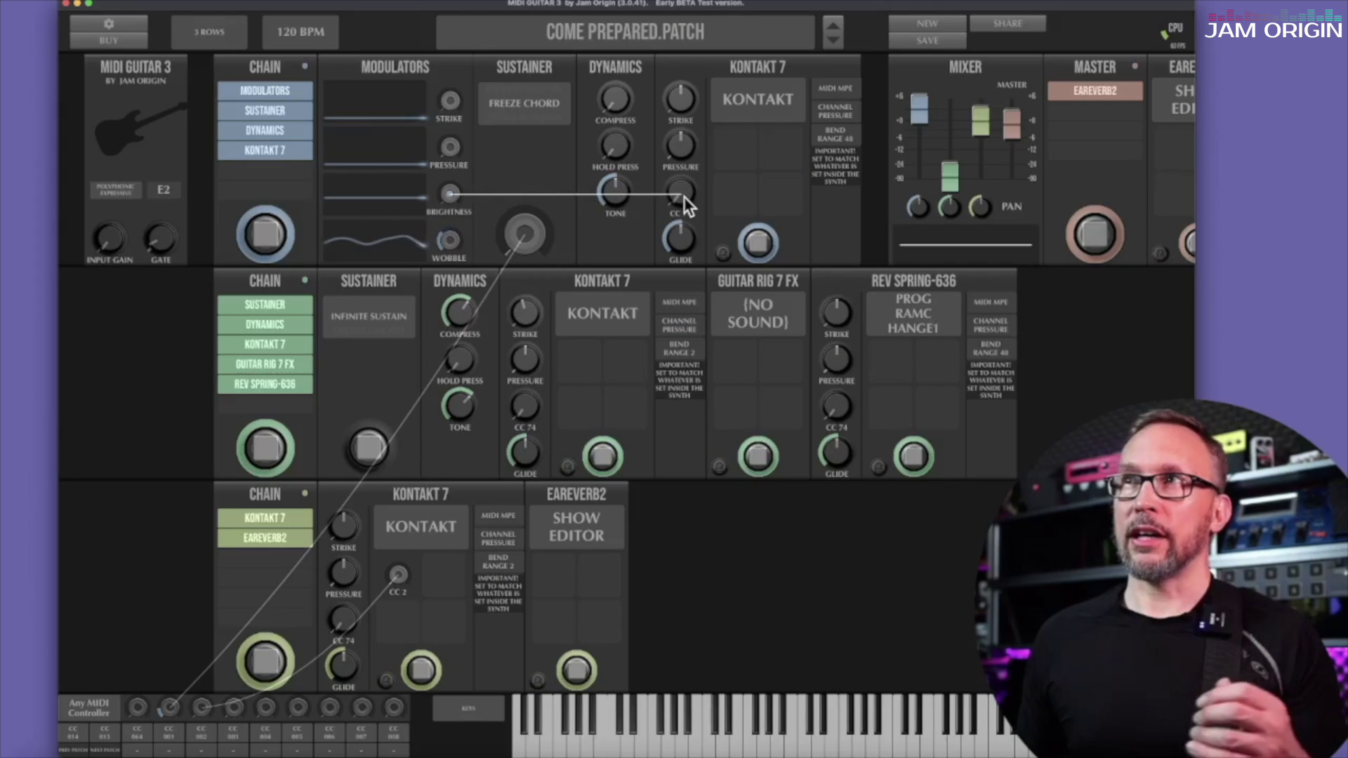
{"action": "left_click_drag", "start_coordinate": [684, 197], "coordinate": [685, 196]}
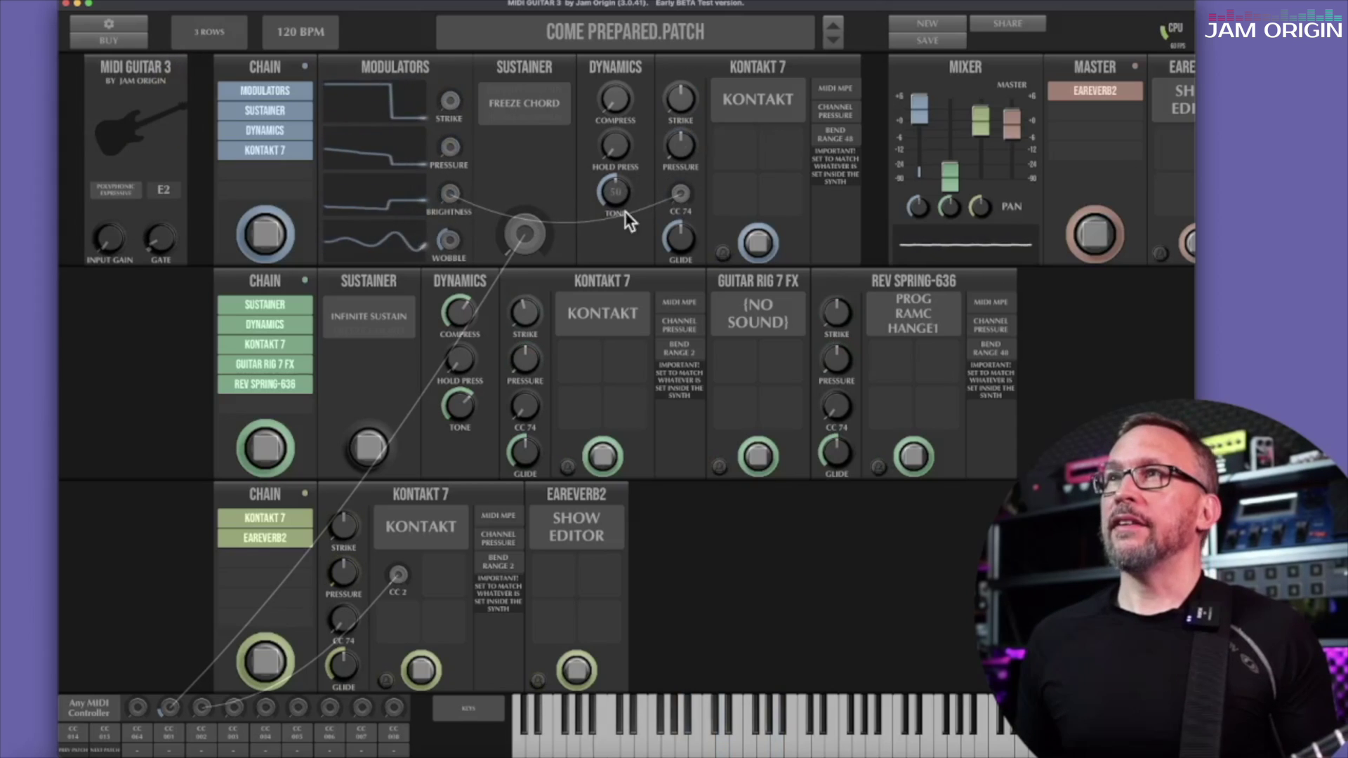
{"action": "left_click", "coordinate": [603, 313]}
{"action": "left_click_drag", "start_coordinate": [686, 302], "coordinate": [824, 15]}
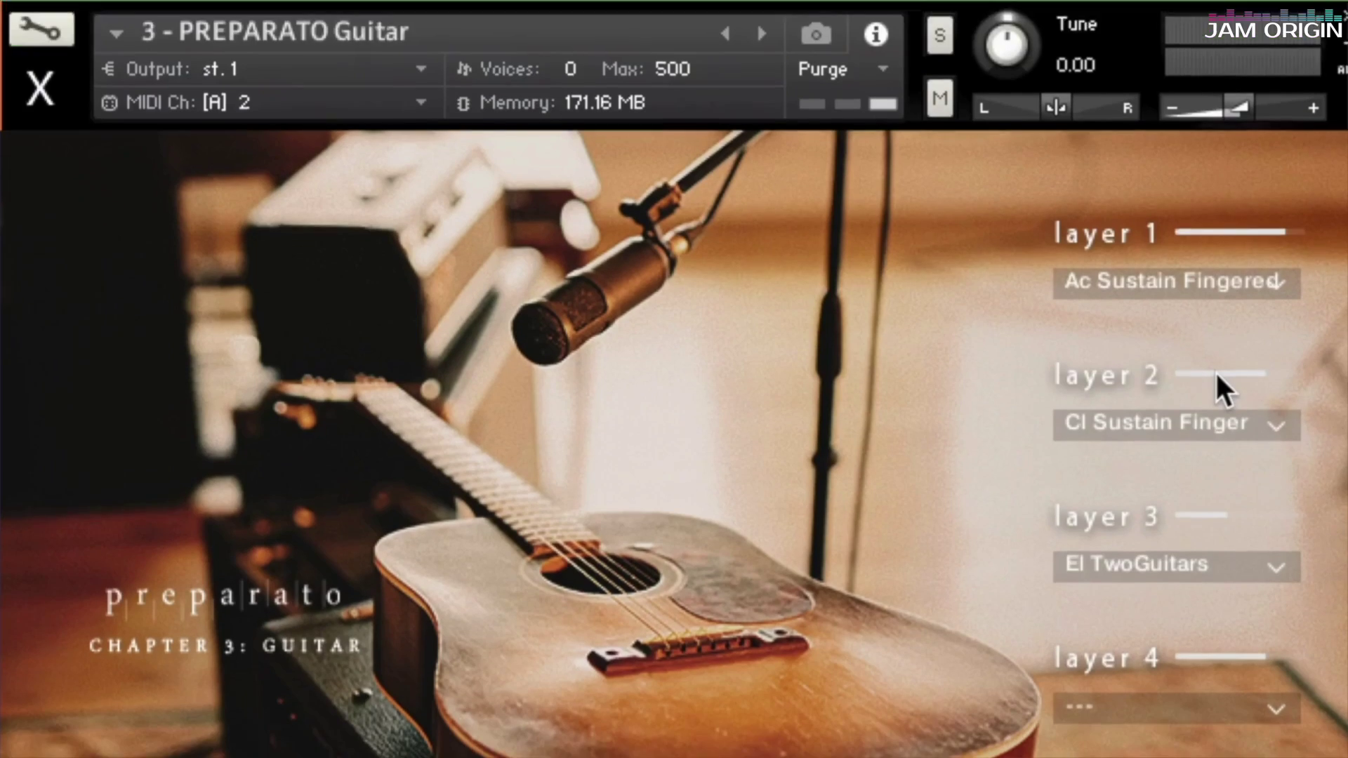
Assign CC 74 to the El Particles layer 2 volume and review the Preparato Guitar layers.
{"action": "right_click", "coordinate": [970, 216]}
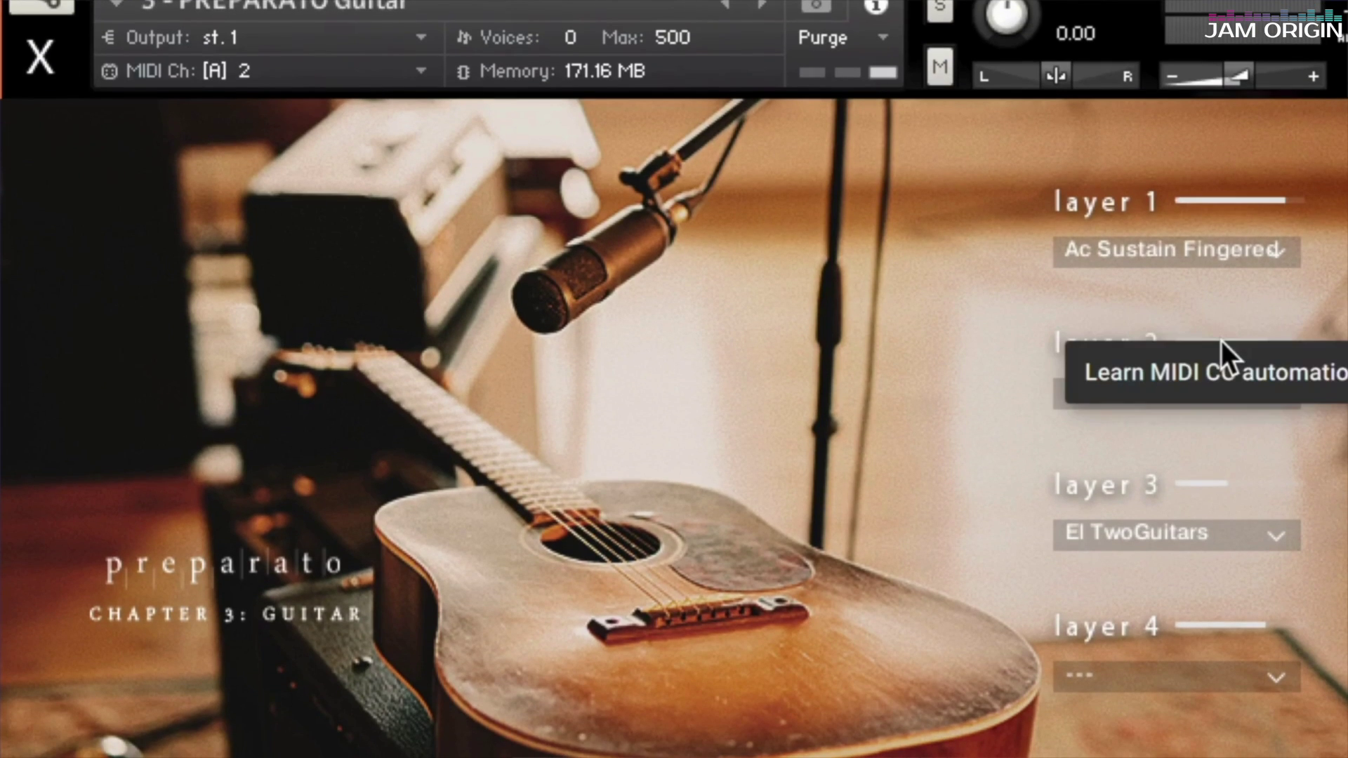
{"action": "left_click", "coordinate": [1165, 372]}
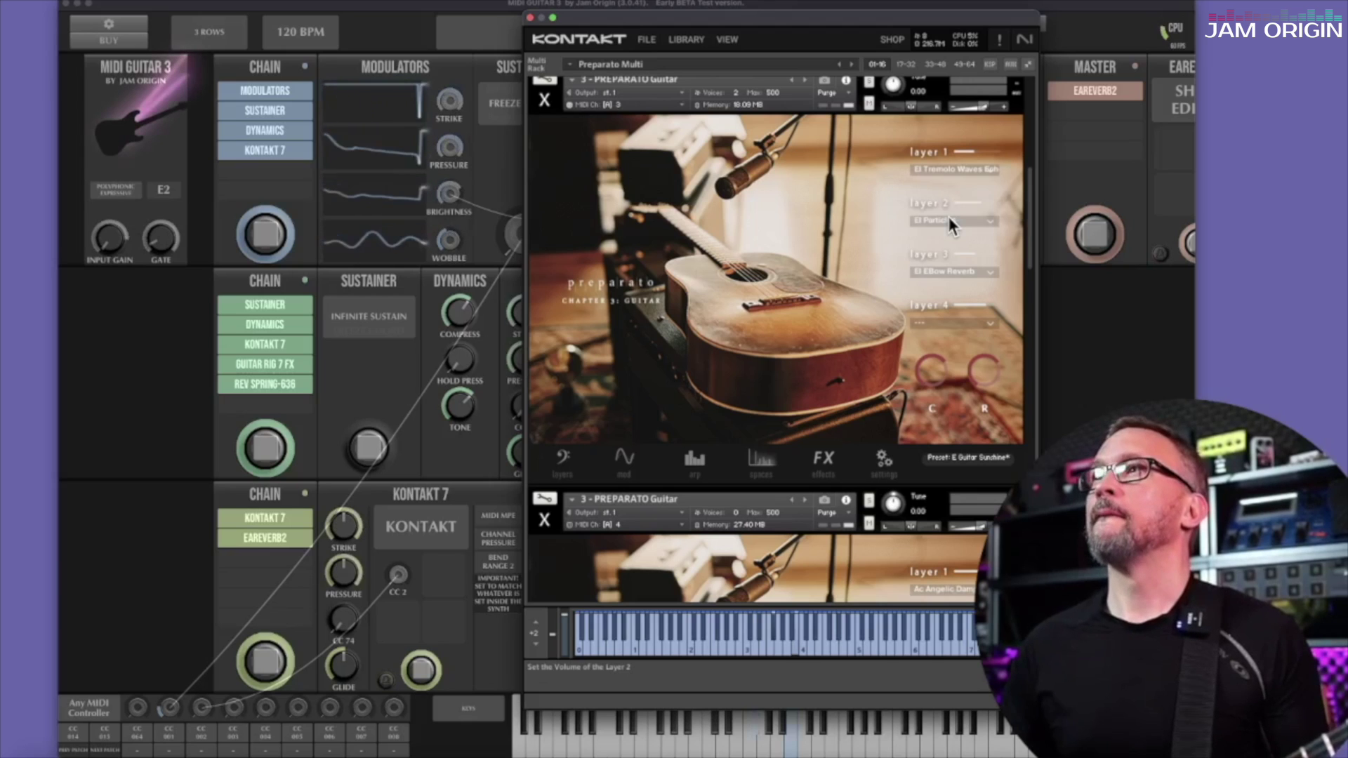
{"action": "left_click", "coordinate": [562, 459]}
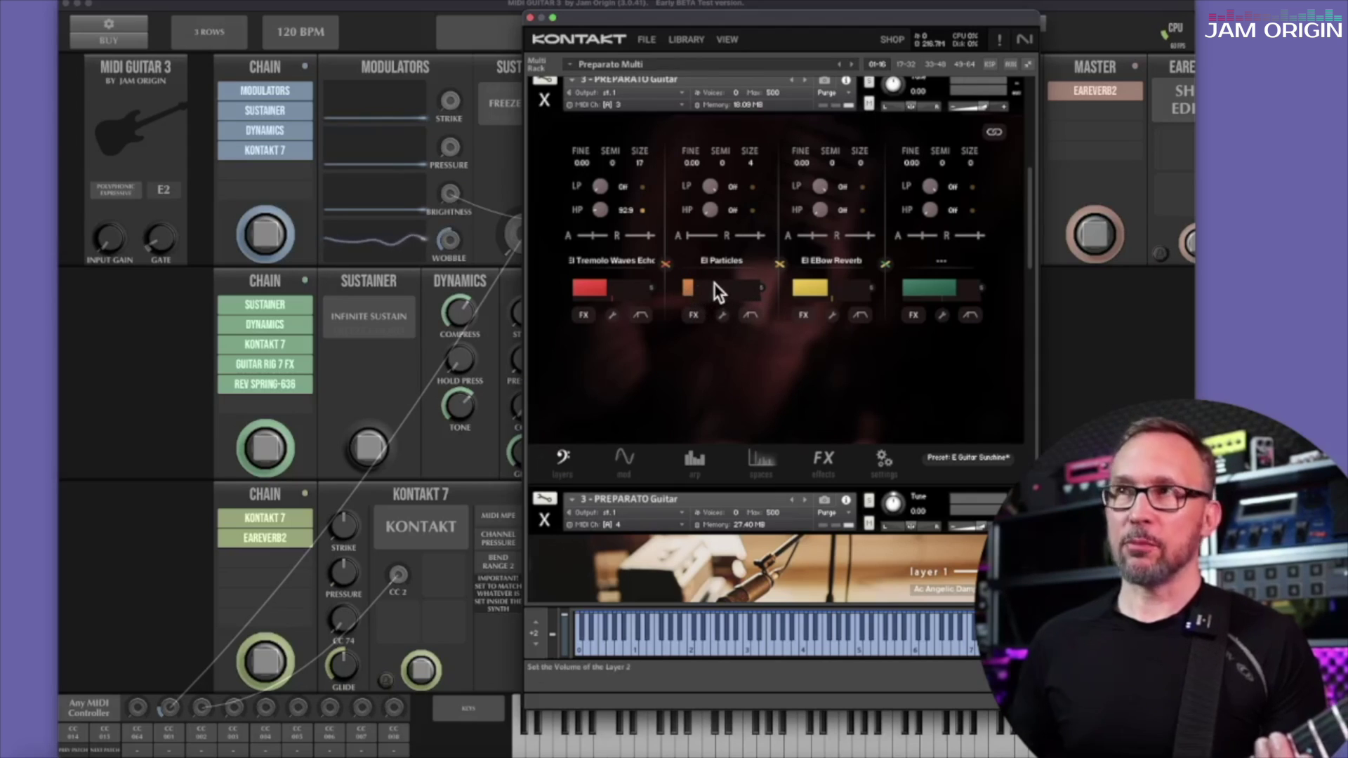
{"action": "scroll", "coordinate": [714, 284], "scroll_direction": "up", "scroll_amount": 2}
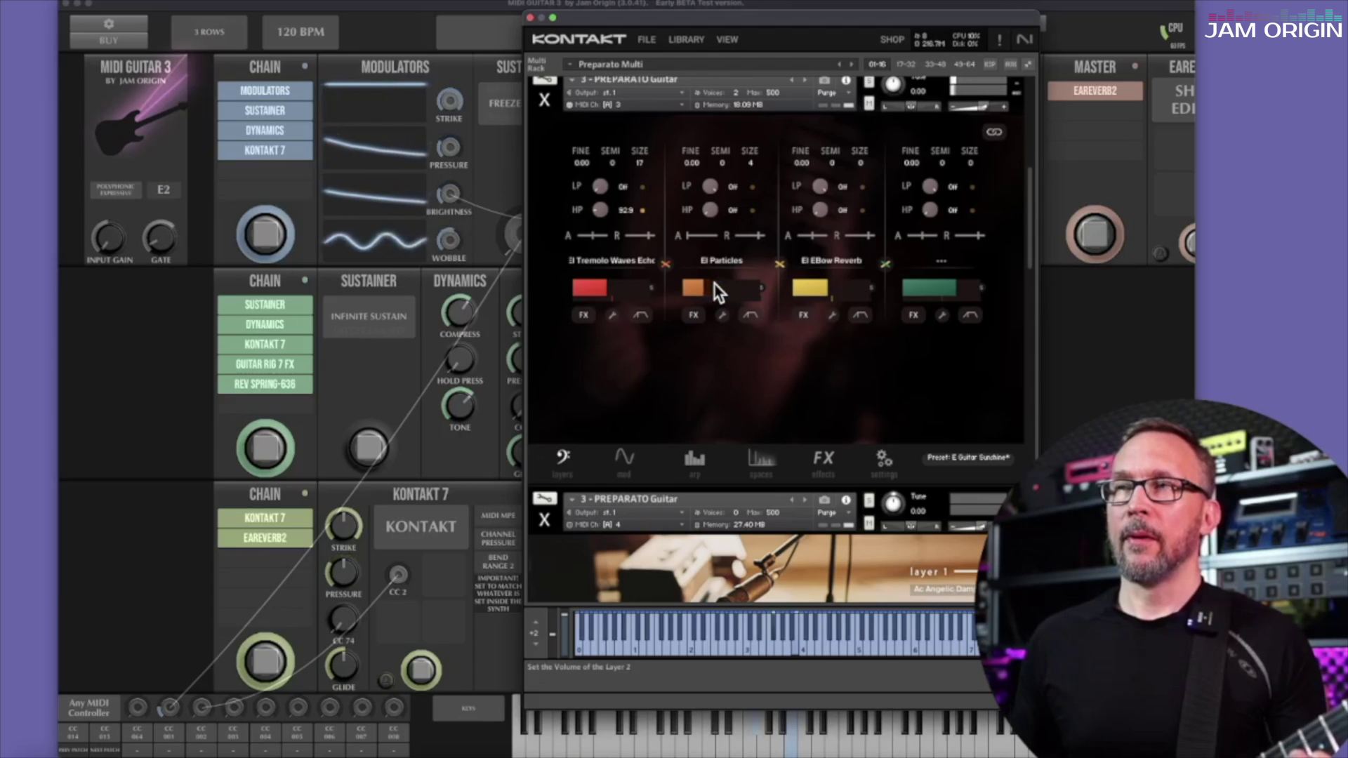
{"action": "scroll", "coordinate": [721, 288], "scroll_direction": "up", "scroll_amount": 5}
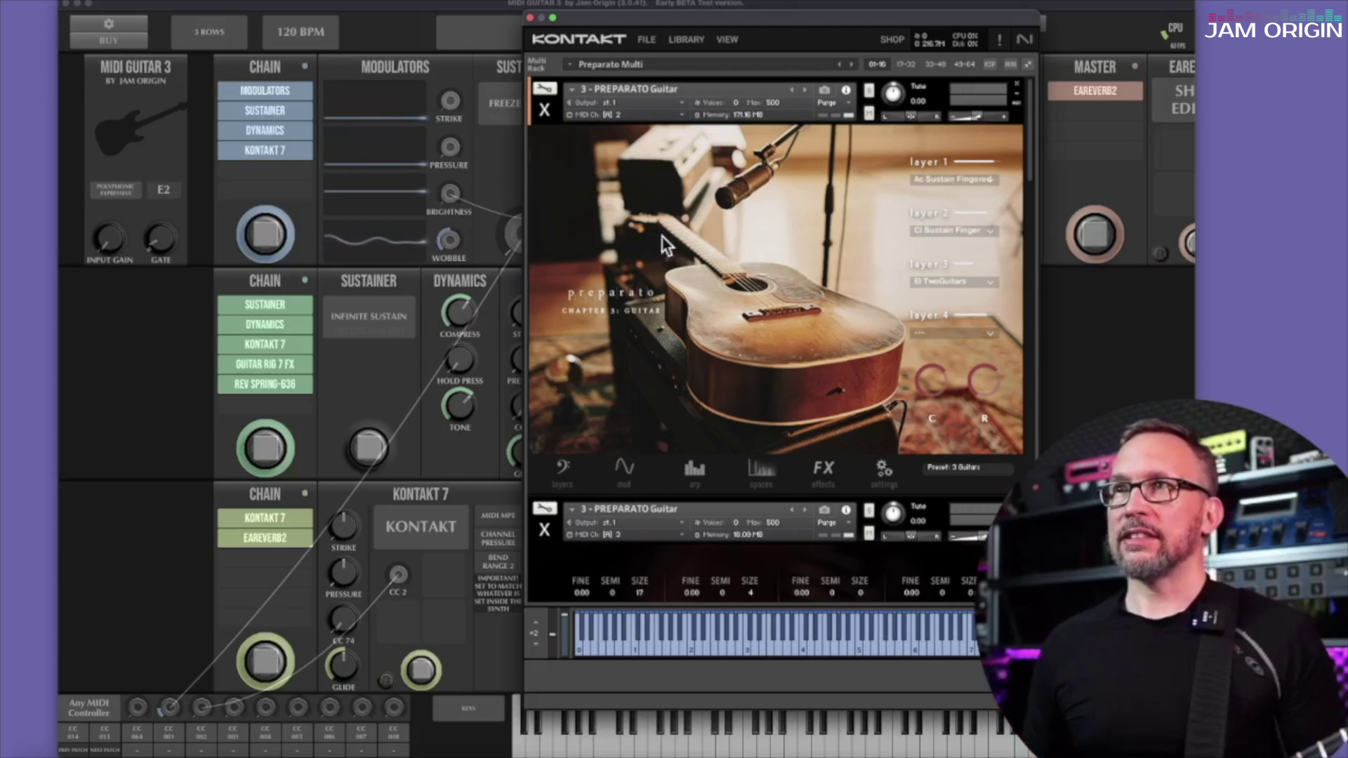
{"action": "scroll", "coordinate": [675, 402], "scroll_direction": "down", "scroll_amount": 3}
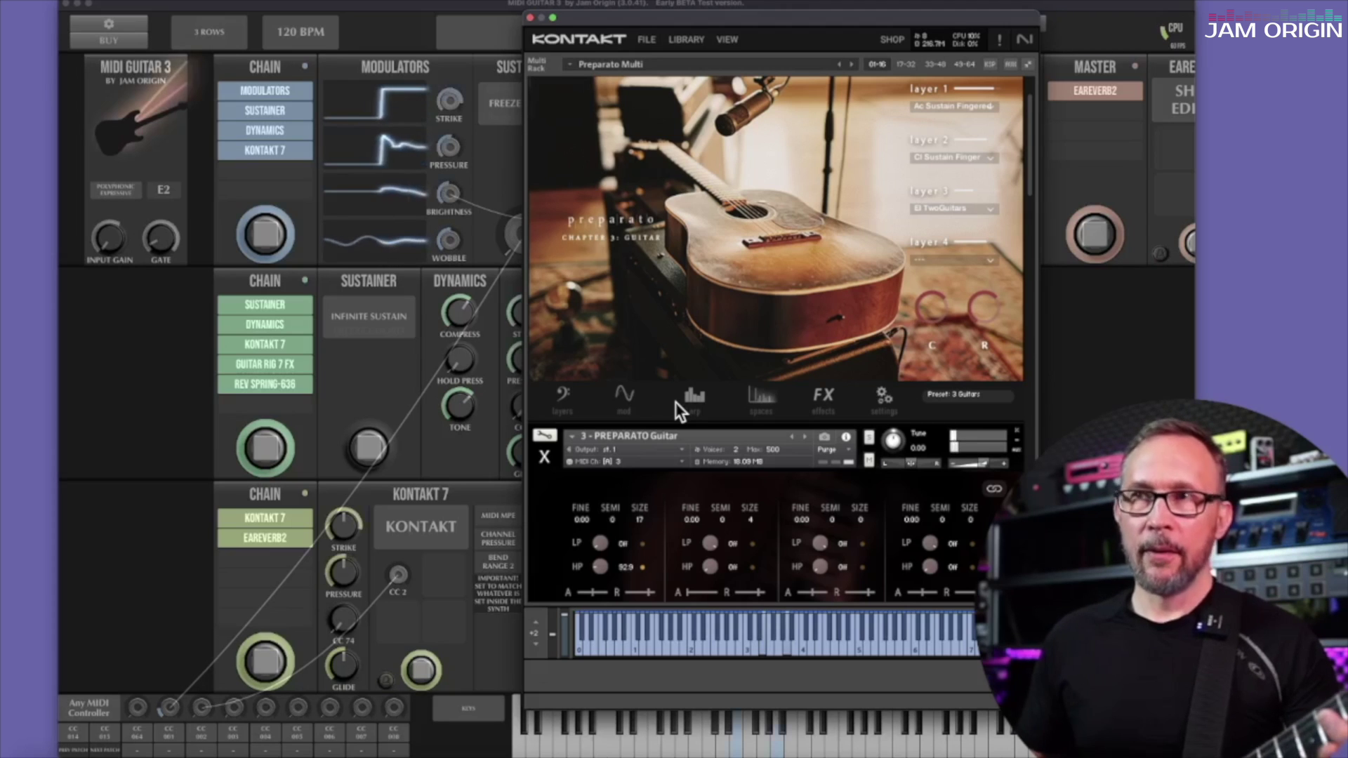
{"action": "scroll", "coordinate": [775, 495], "scroll_direction": "down", "scroll_amount": 8}
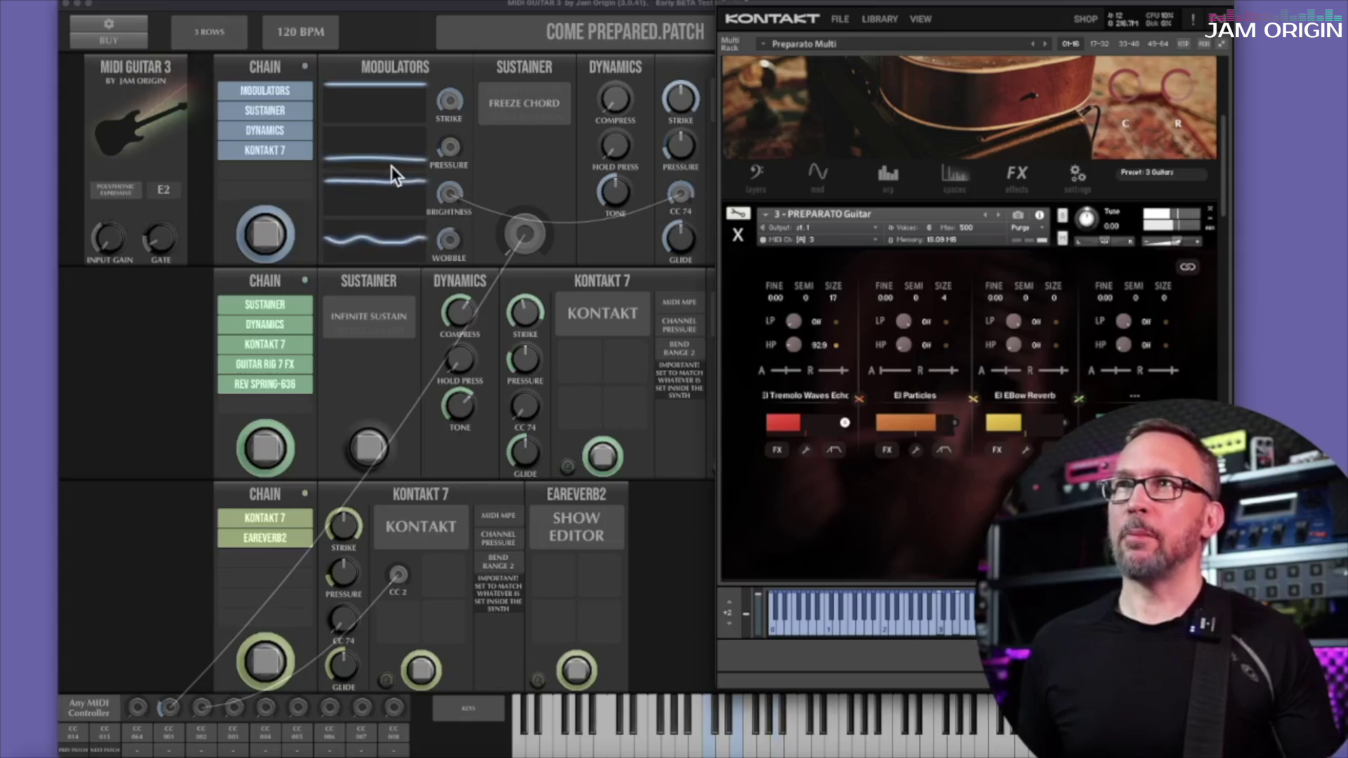
Switch the Wobble modulator to SINE and patch its output onto the Brightness MIN handle.
{"action": "mouse_move", "coordinate": [369, 183]}
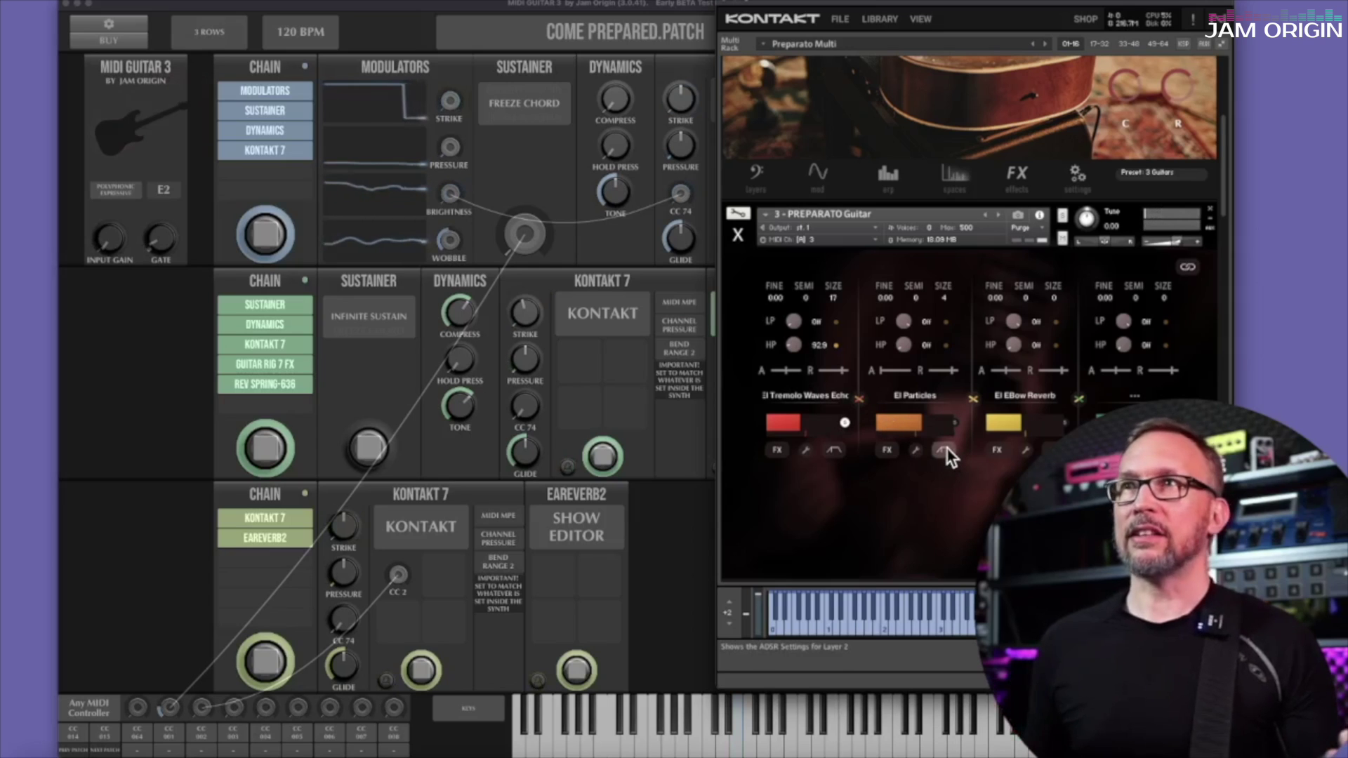
{"action": "left_click", "coordinate": [440, 251]}
{"action": "left_click", "coordinate": [439, 251]}
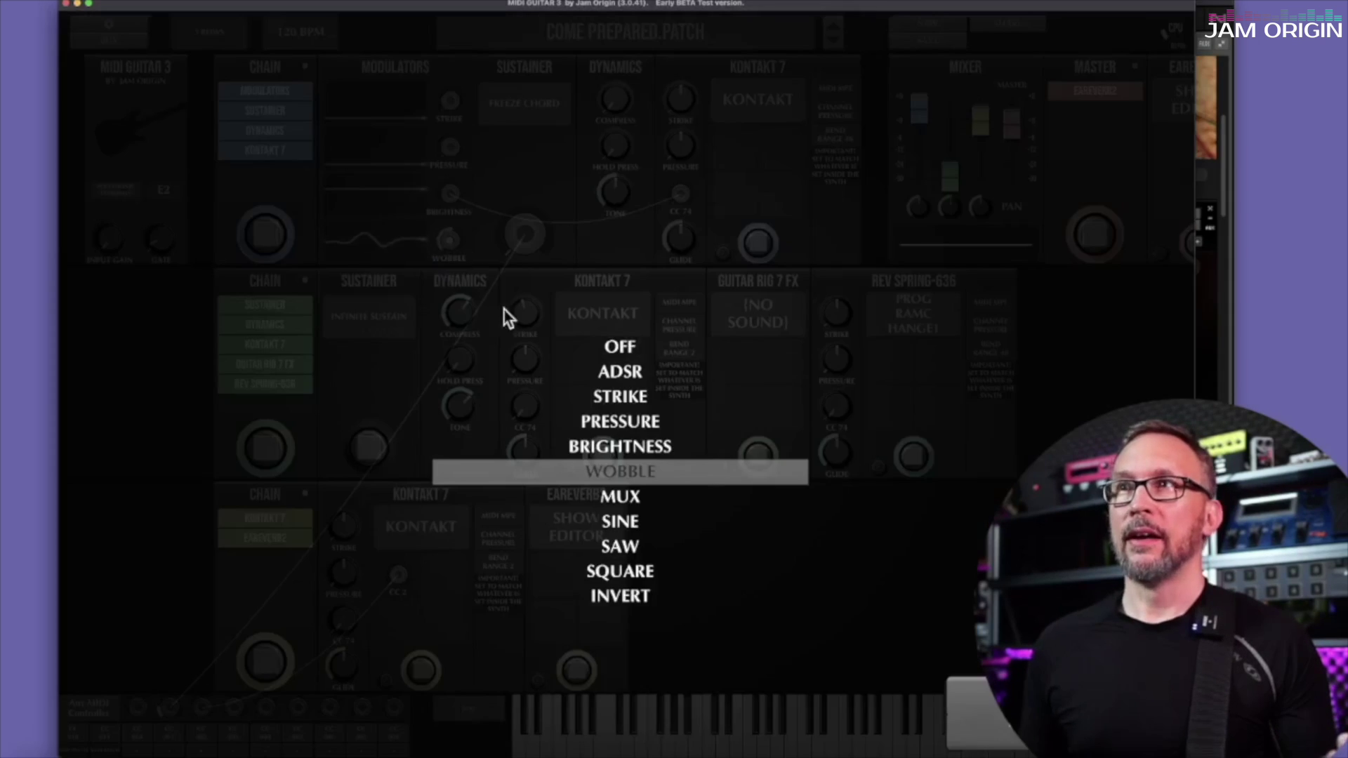
{"action": "left_click", "coordinate": [635, 525]}
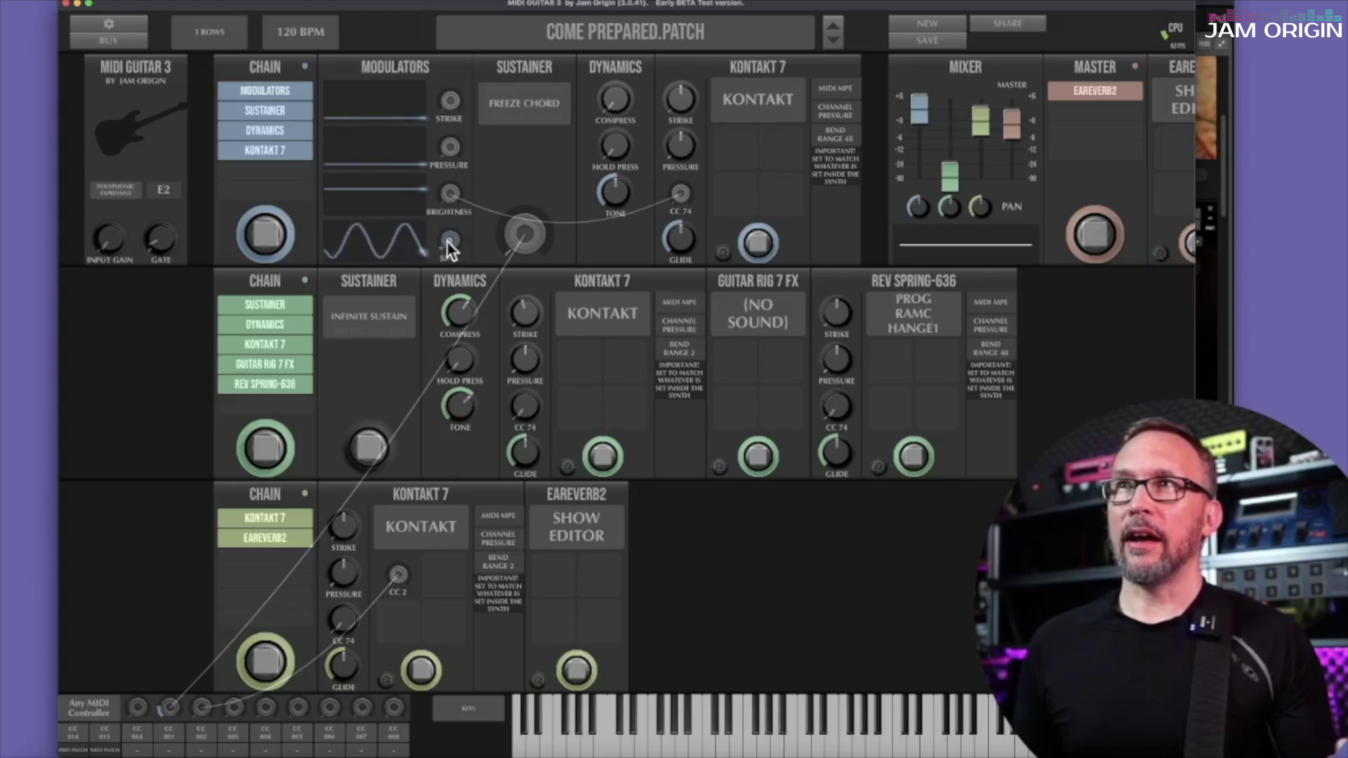
{"action": "left_click_drag", "start_coordinate": [446, 241], "coordinate": [348, 183]}
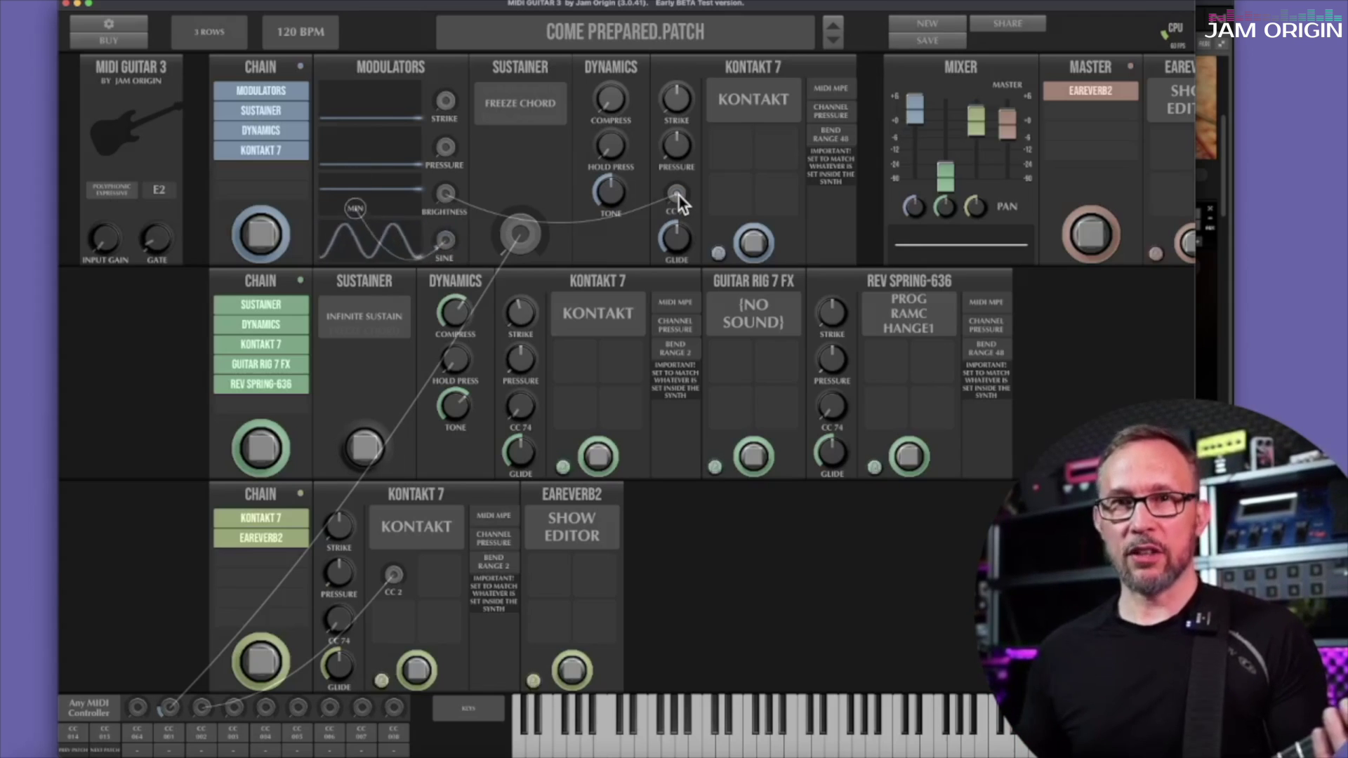
{"action": "mouse_move", "coordinate": [338, 253]}
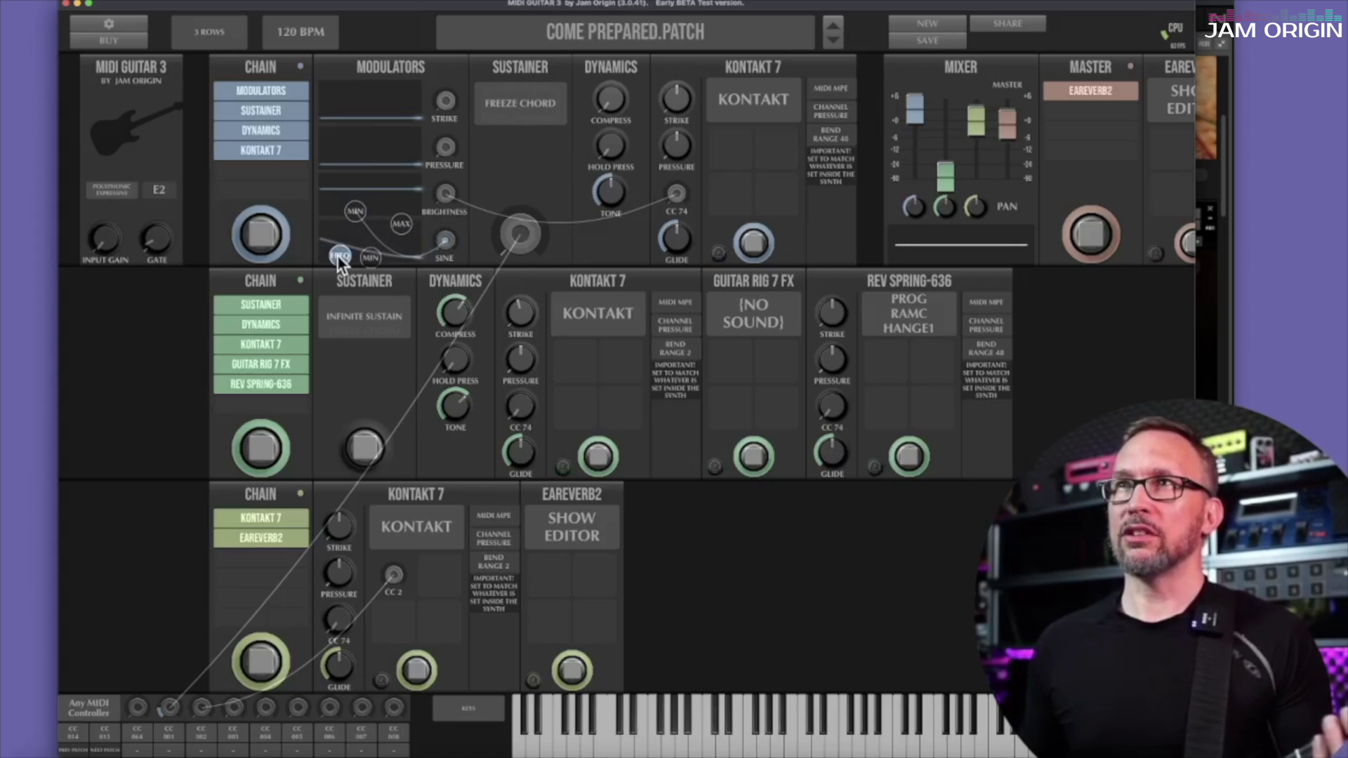
{"action": "left_click", "coordinate": [778, 98]}
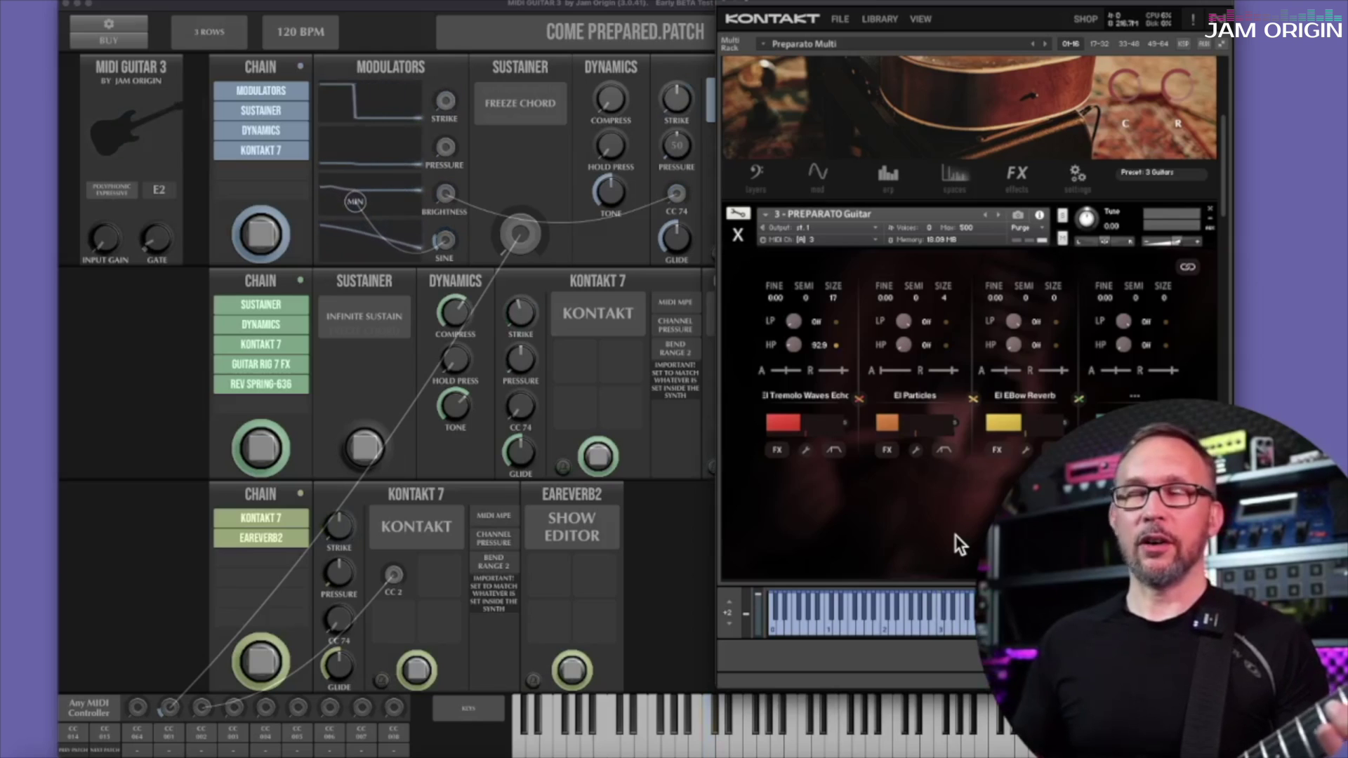
Show the layers page of the MIDI Ch 5 Preparato Guitar, with El Particles first.
{"action": "scroll", "coordinate": [955, 537], "scroll_direction": "down", "scroll_amount": 4}
{"action": "scroll", "coordinate": [955, 536], "scroll_direction": "down", "scroll_amount": 3}
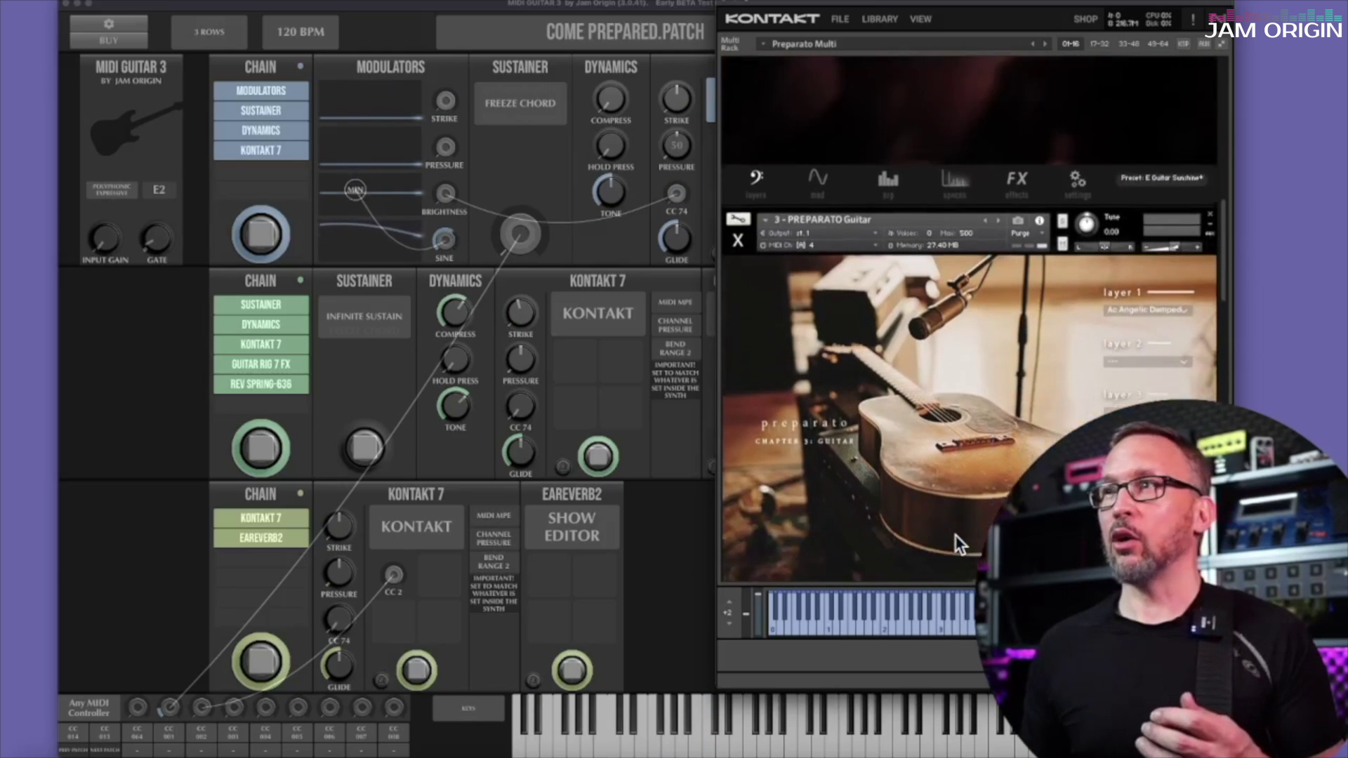
{"action": "scroll", "coordinate": [843, 509], "scroll_direction": "down", "scroll_amount": 6}
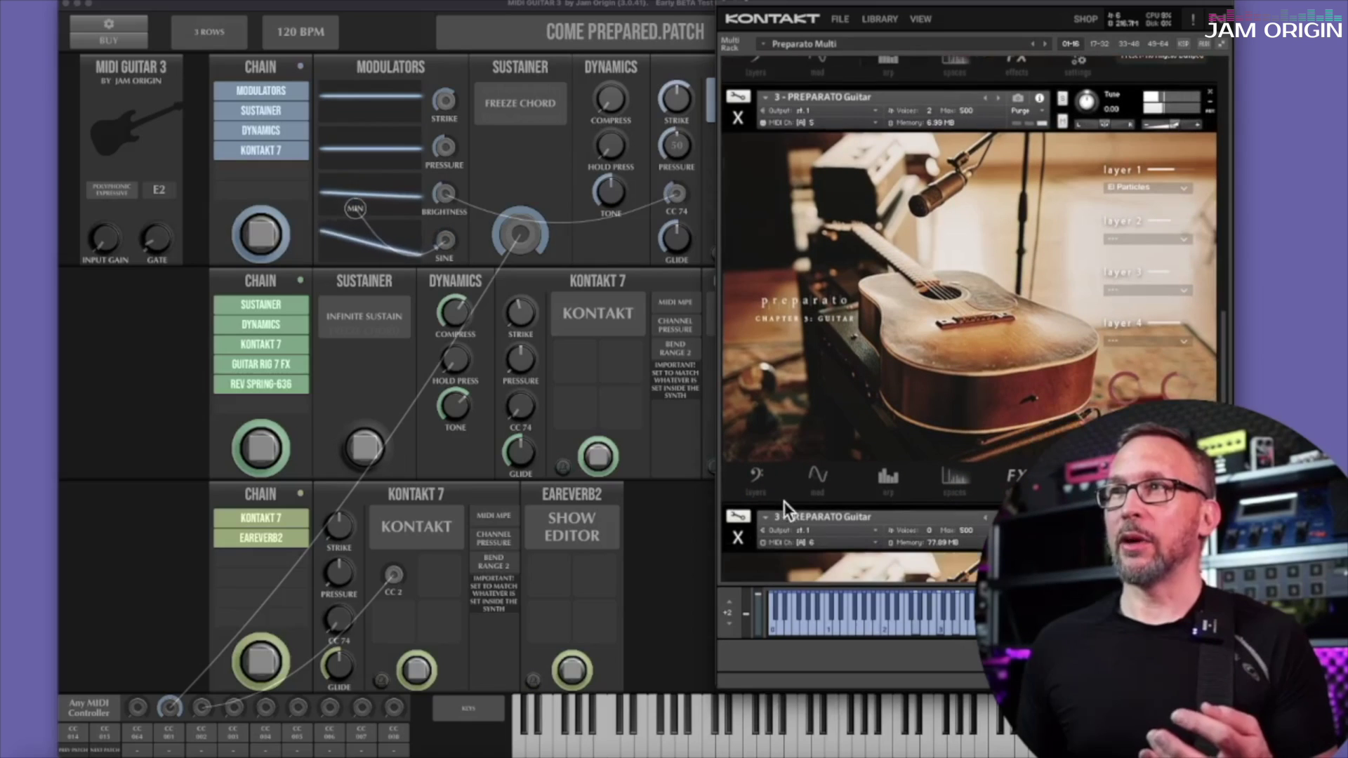
{"action": "left_click", "coordinate": [755, 478]}
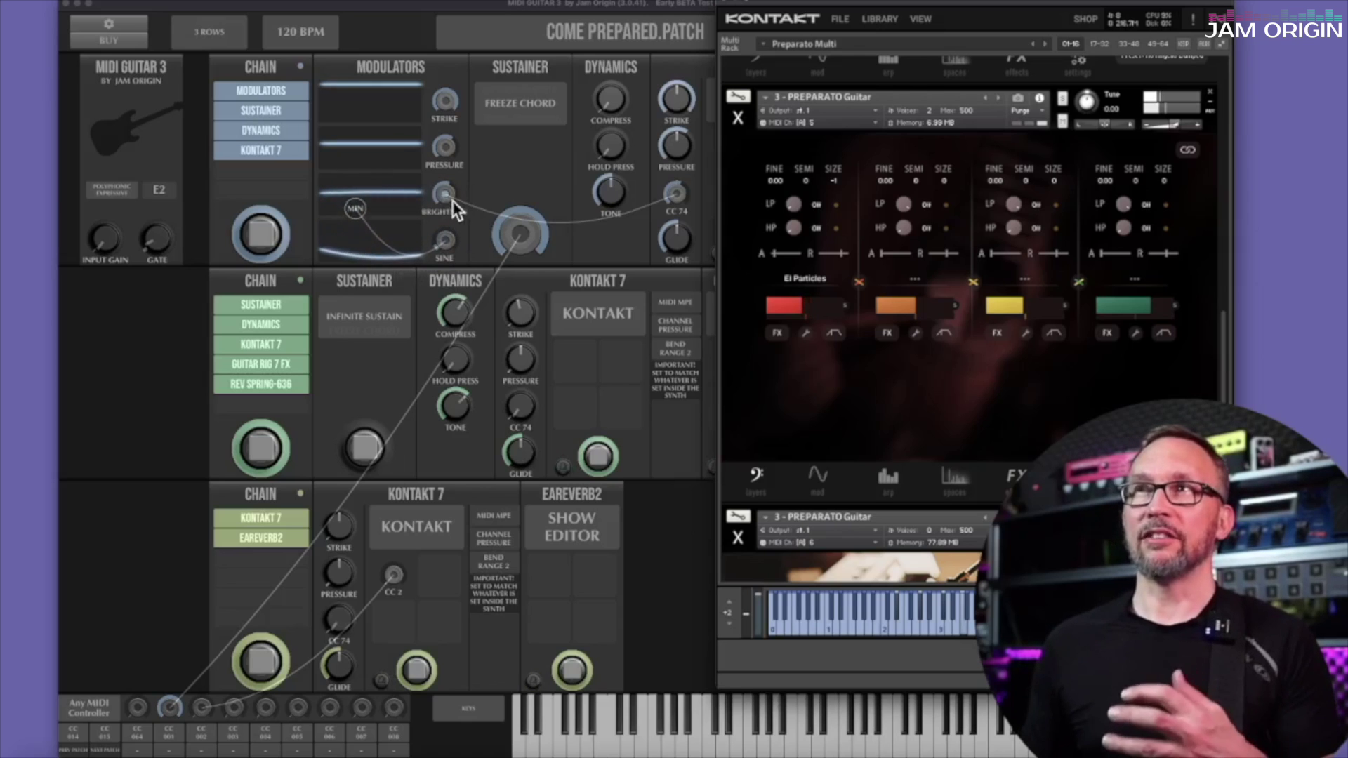
{"action": "mouse_move", "coordinate": [626, 210]}
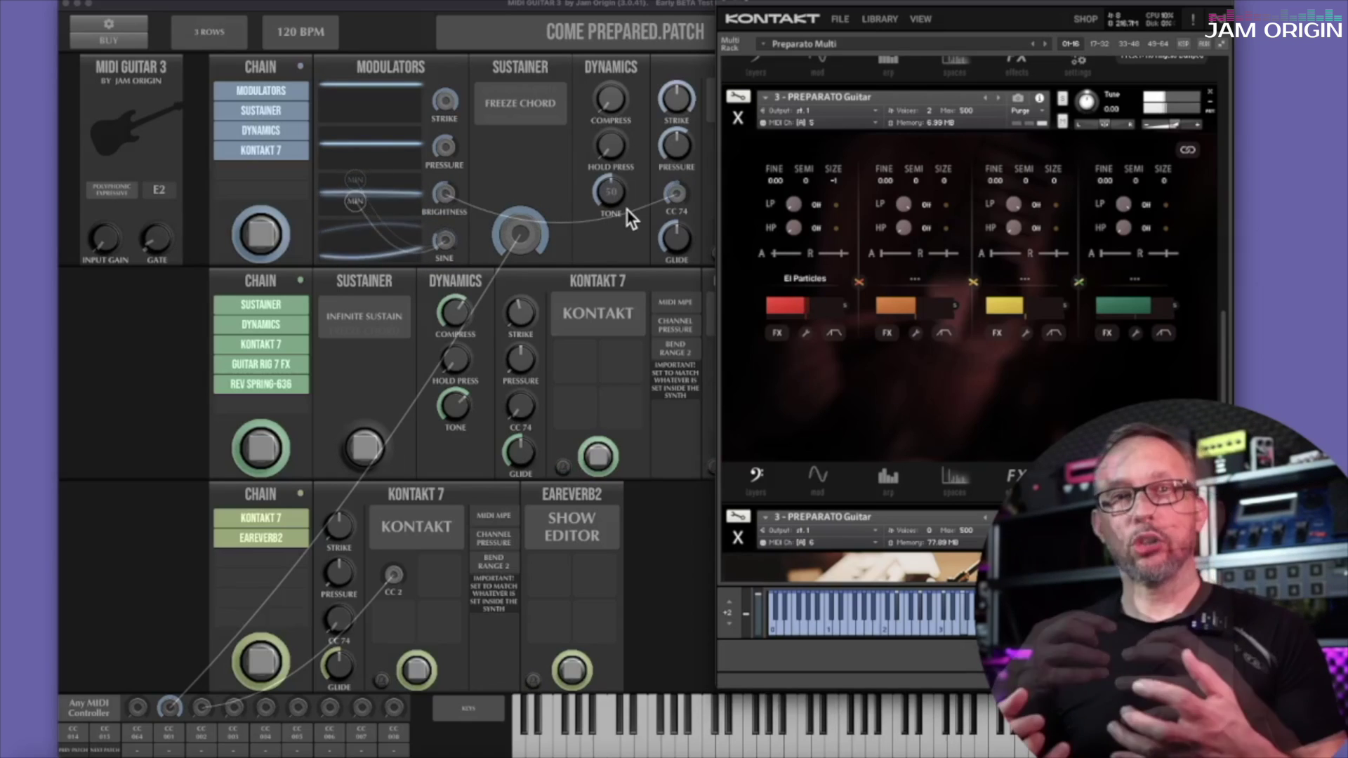
{"action": "mouse_move", "coordinate": [654, 256]}
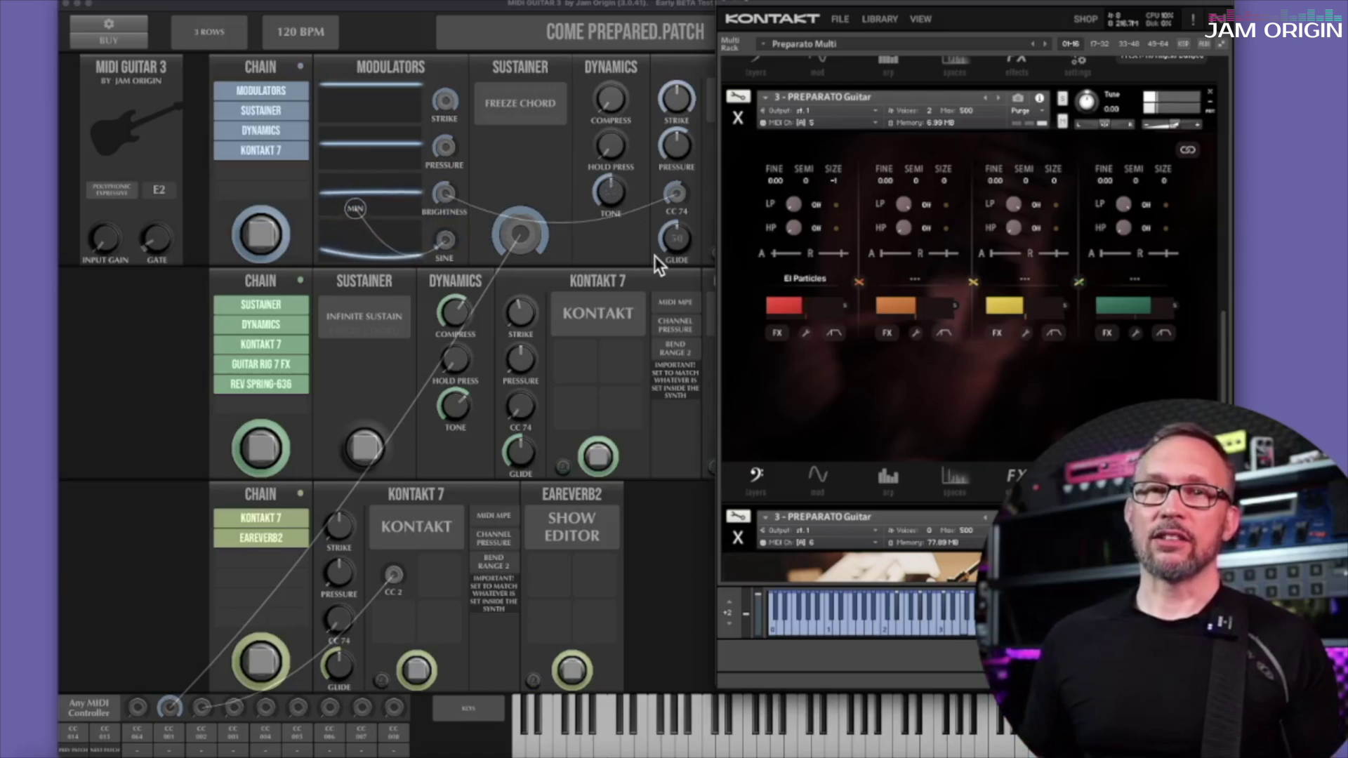